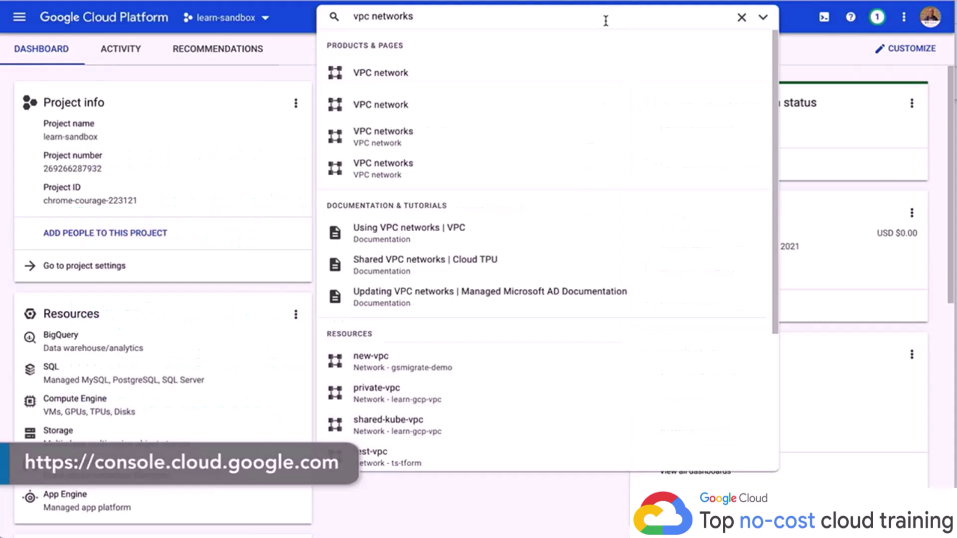
Open VPC networks from the search results and review the default network's 30 subnets and kube-vpc.
key(Return)
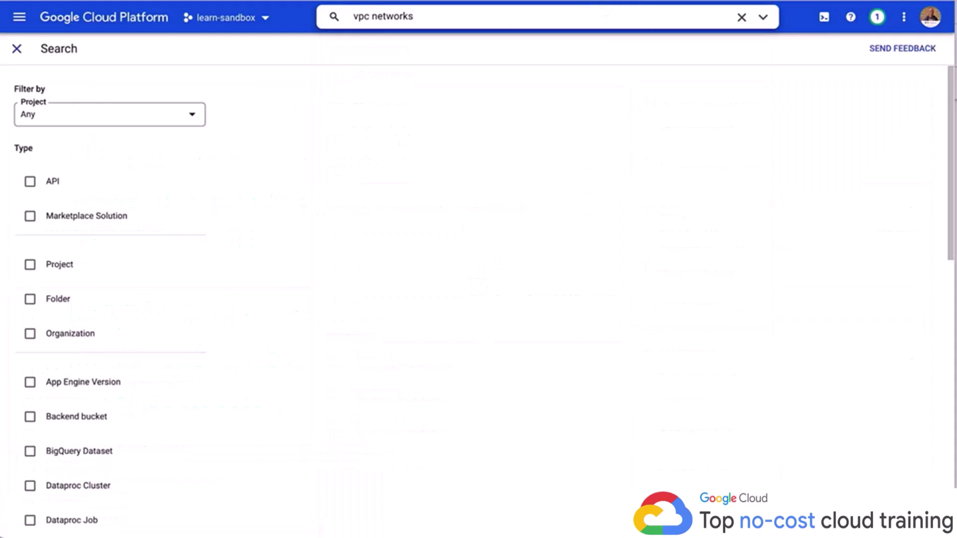
click(299, 118)
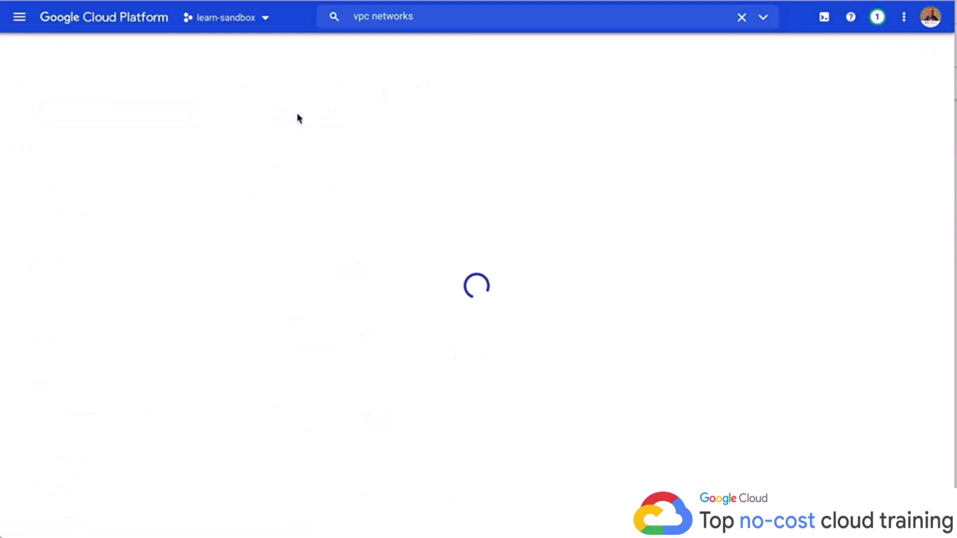
scroll(543, 204, down, 1)
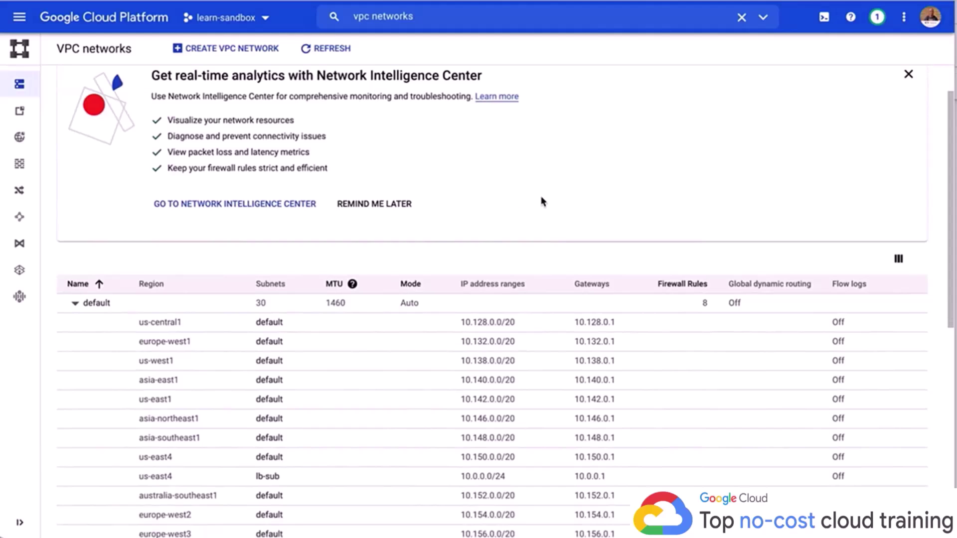
scroll(559, 239, down, 2)
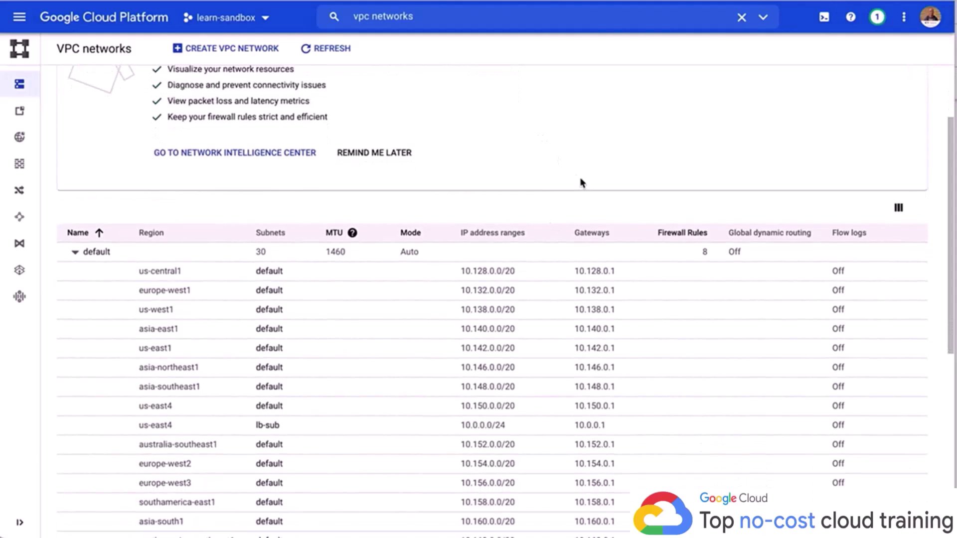
scroll(580, 183, down, 1)
scroll(589, 194, down, 1)
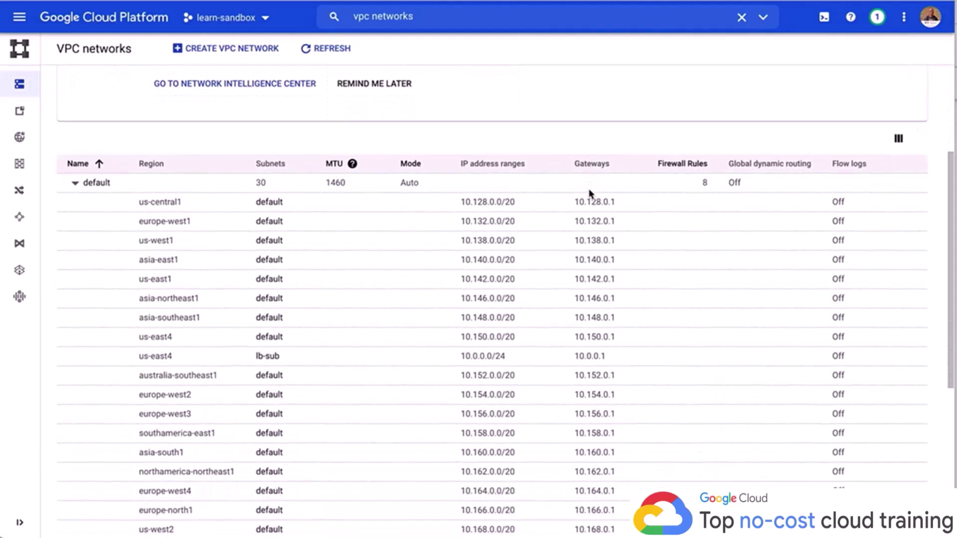
scroll(588, 191, down, 2)
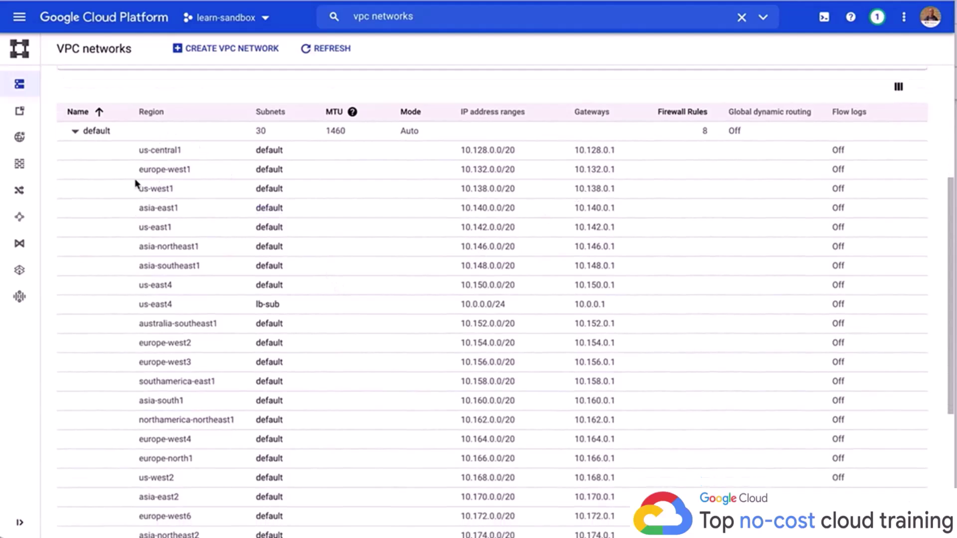
drag(139, 149, 619, 465)
click(593, 371)
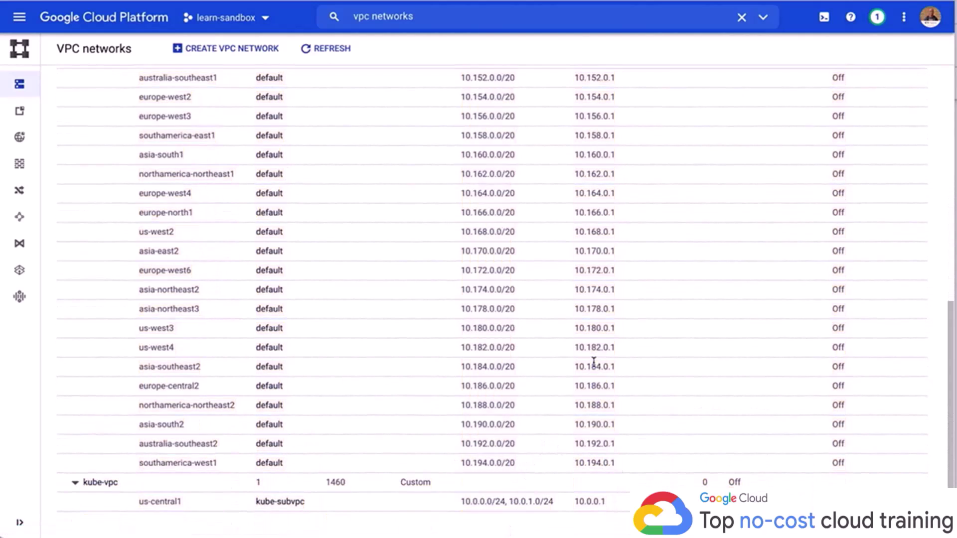
scroll(499, 305, up, 1)
scroll(498, 305, up, 4)
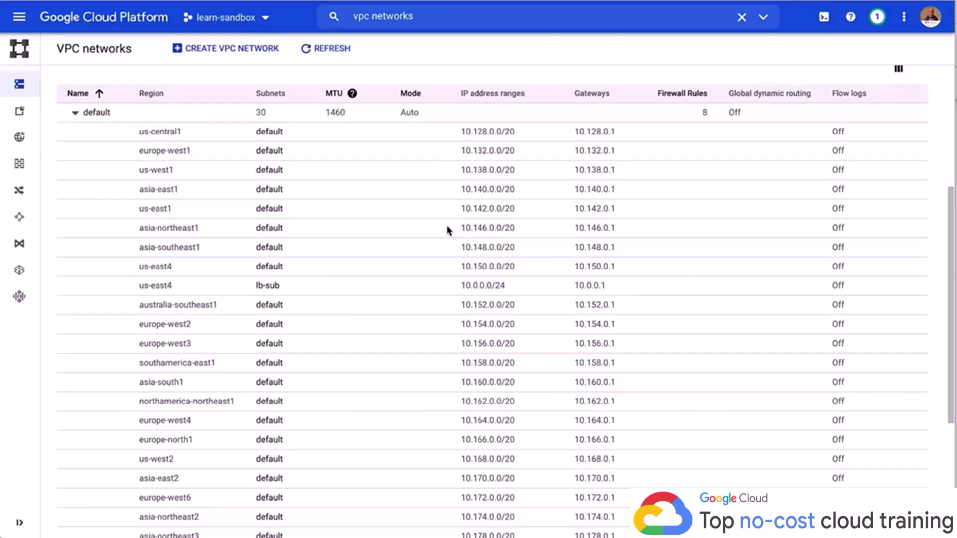
scroll(455, 229, down, 1)
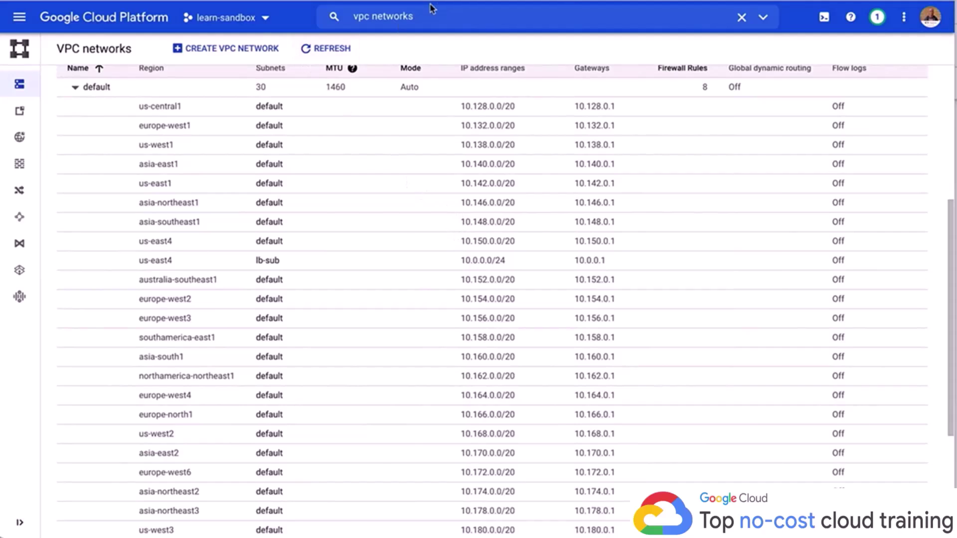
Search 'compute', open Compute Engine VM instances and start creating a new instance.
click(432, 18)
key(ctrl+a)
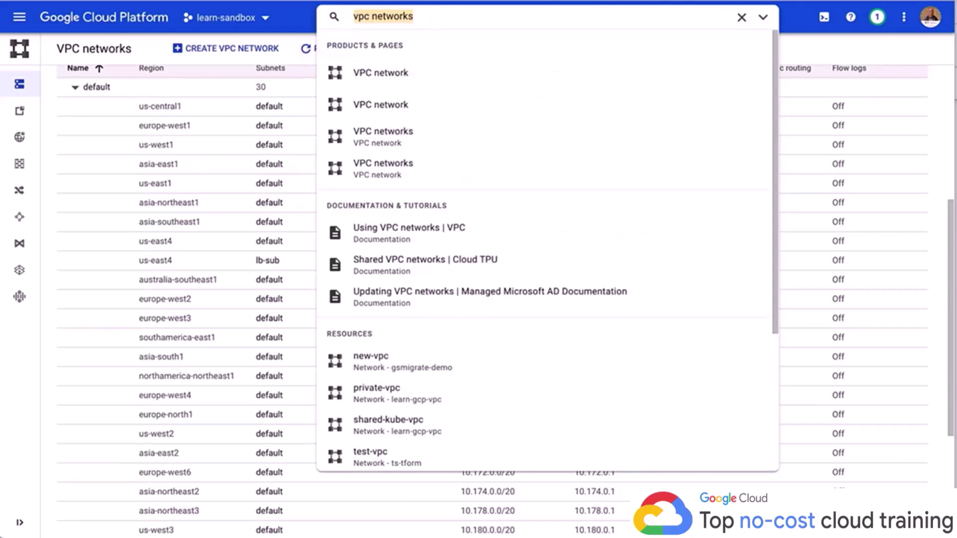
text(compute)
click(410, 102)
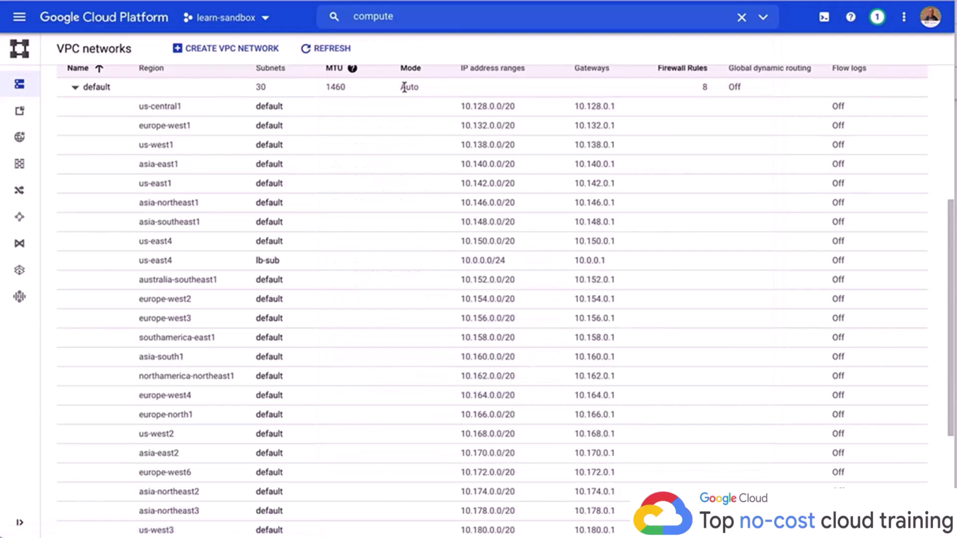
click(433, 12)
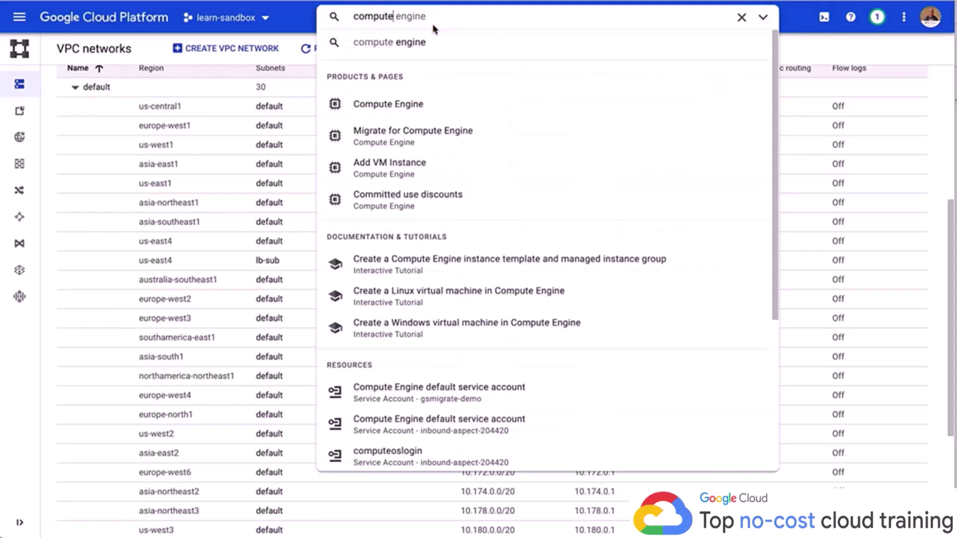
click(409, 105)
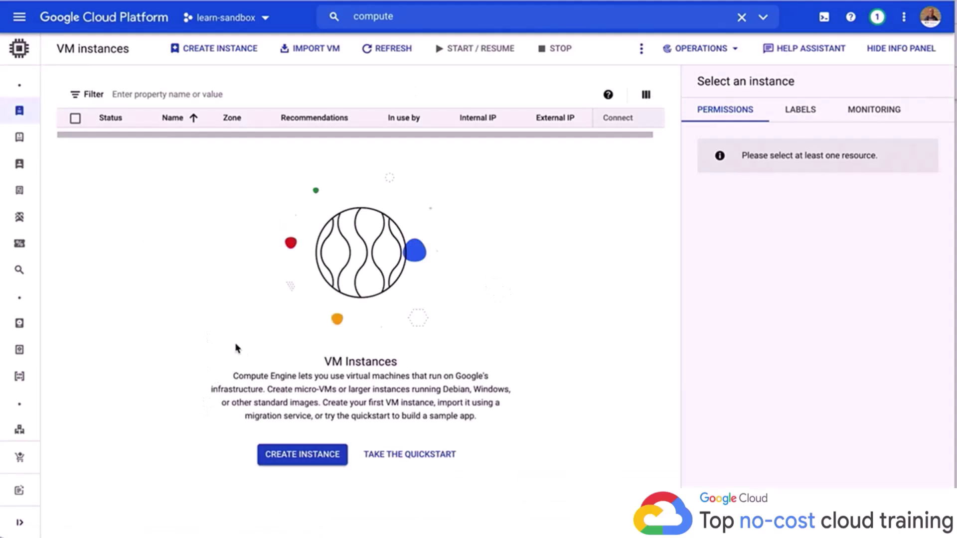
click(300, 459)
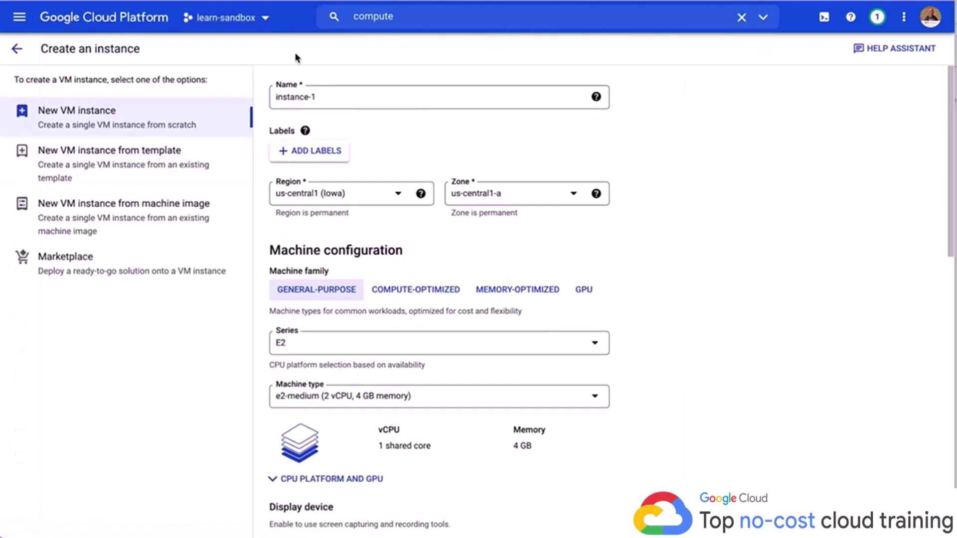
Set the instance region to us-east4 (Northern Virginia) and zone to us-east4-b.
click(378, 197)
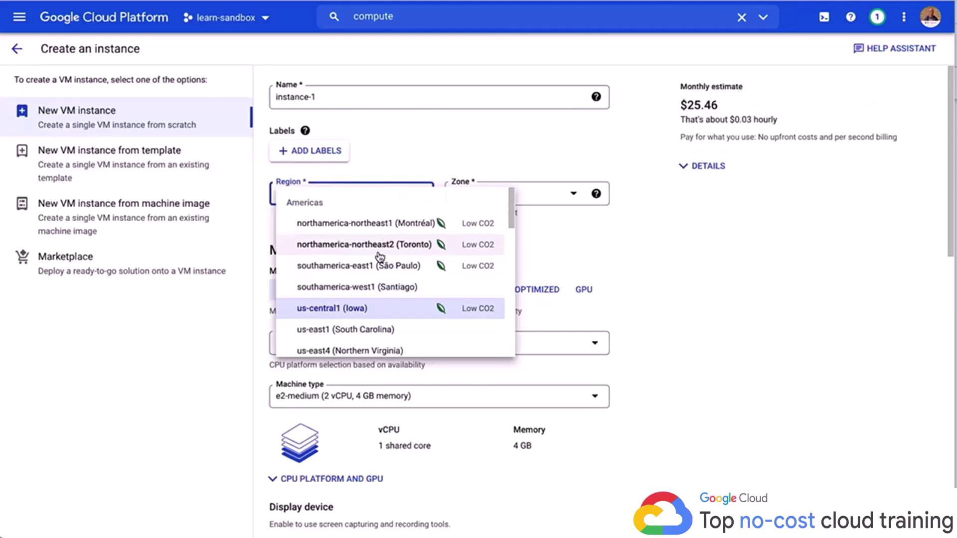
scroll(388, 250, down, 1)
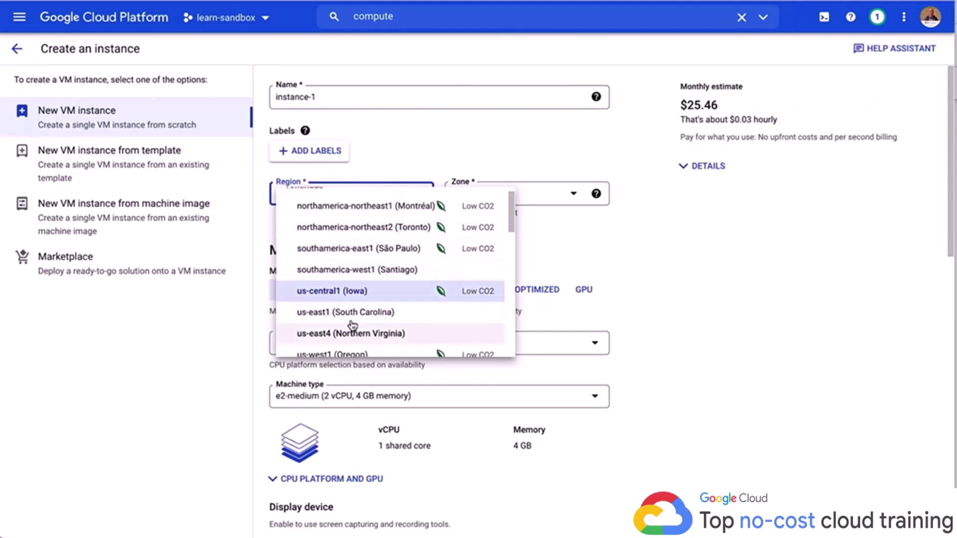
click(375, 334)
click(522, 190)
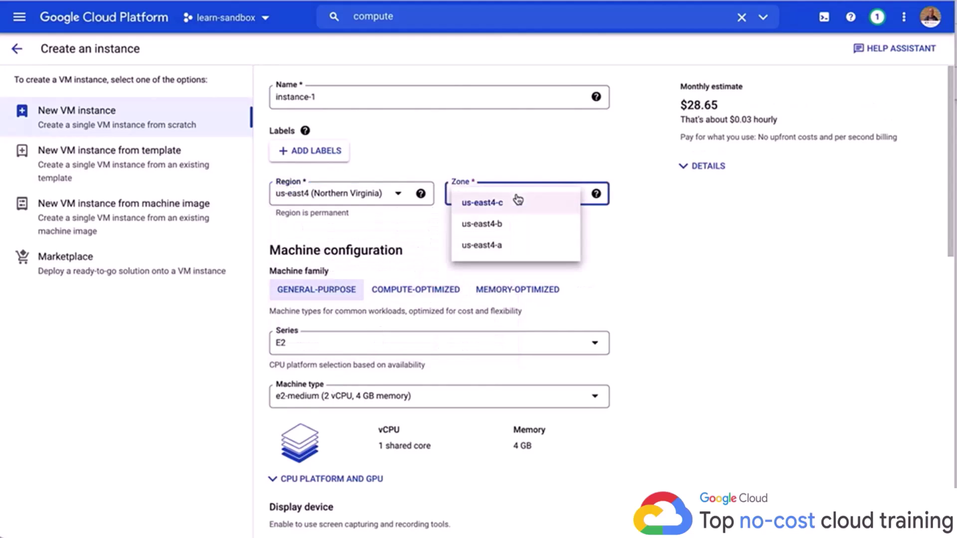
click(507, 224)
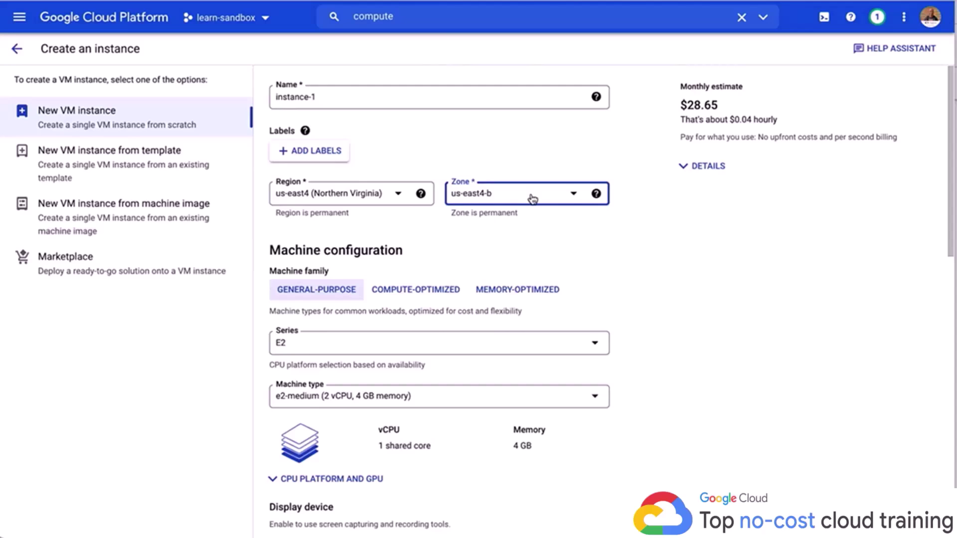
scroll(528, 214, down, 3)
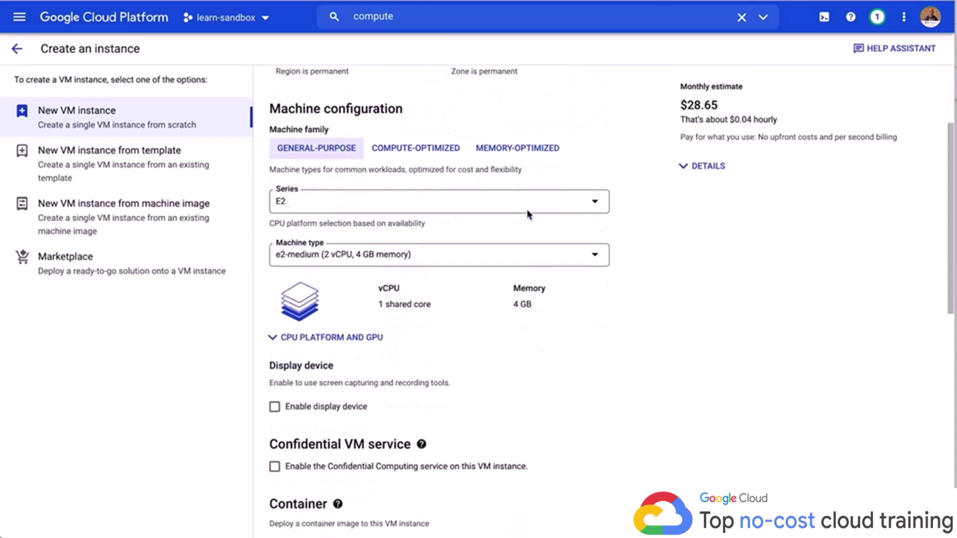
scroll(529, 214, down, 8)
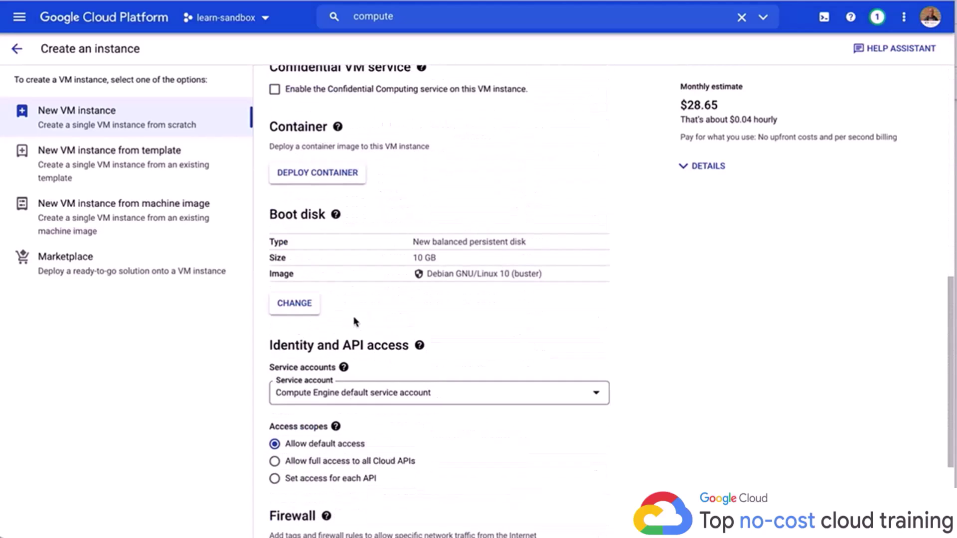
Review the boot disk image options, cancel without changes, and scroll back up the form.
click(302, 304)
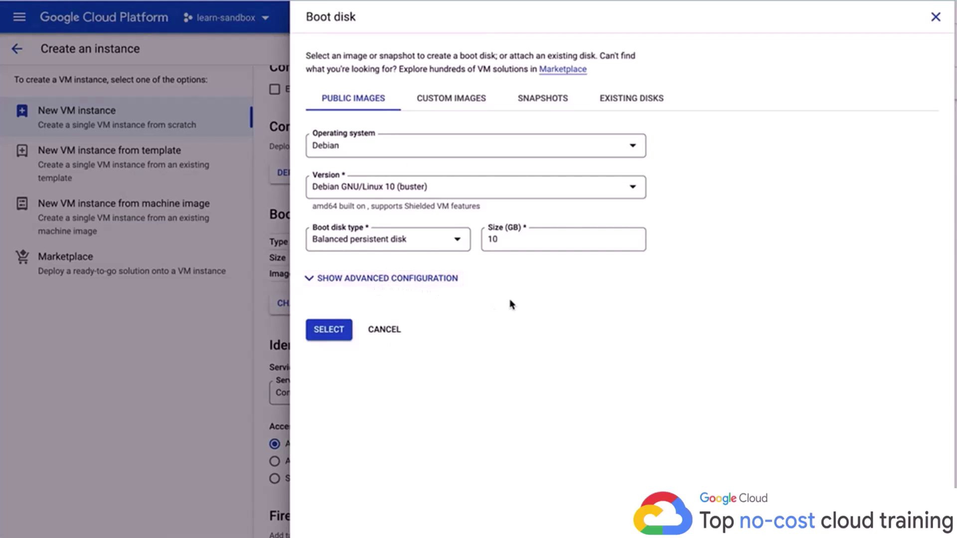
click(381, 333)
scroll(445, 319, down, 3)
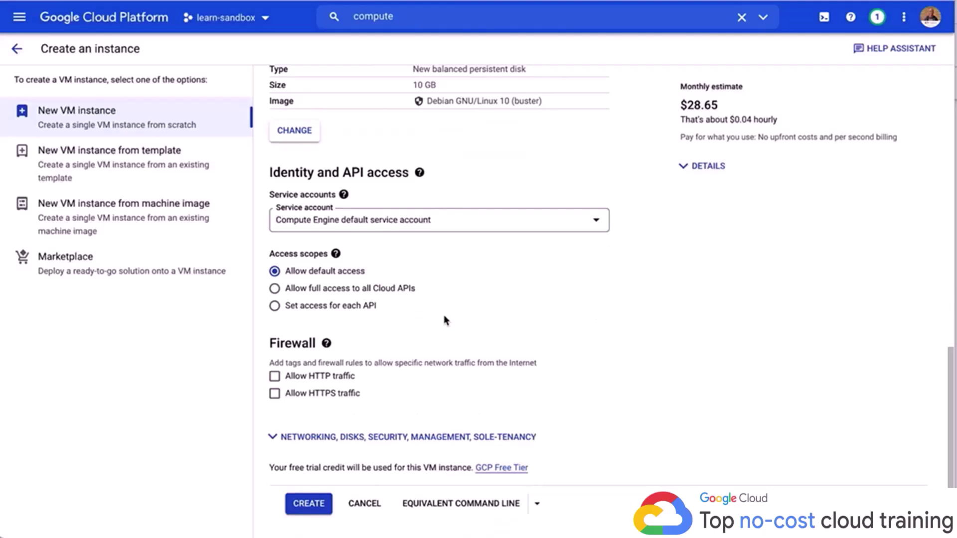
scroll(636, 158, up, 8)
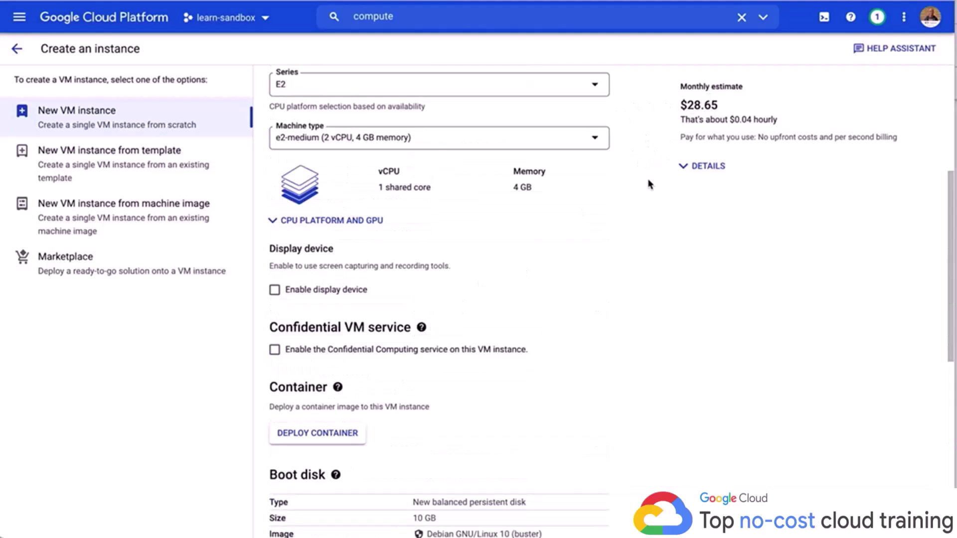
scroll(548, 190, up, 5)
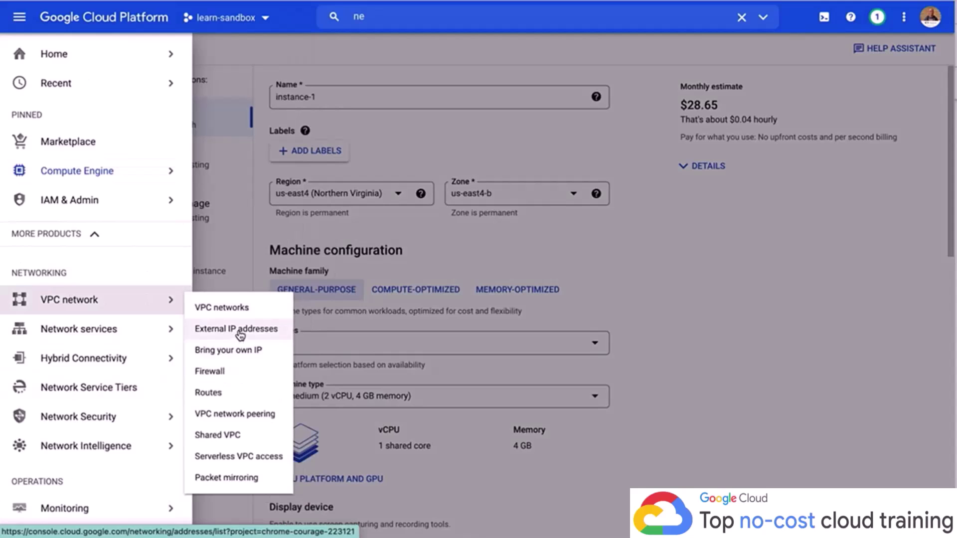
On External IP addresses, start reserving a static address named 'test-name'.
click(239, 330)
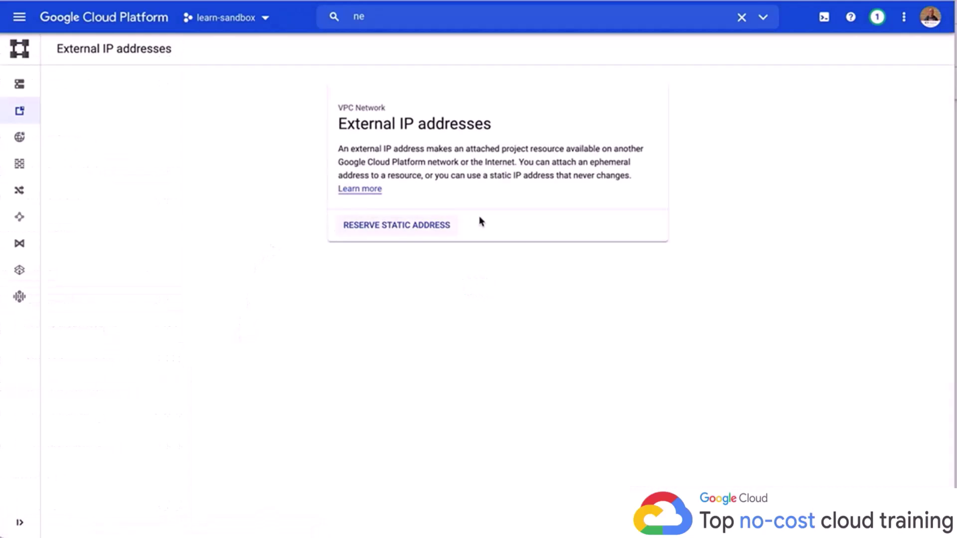
click(452, 225)
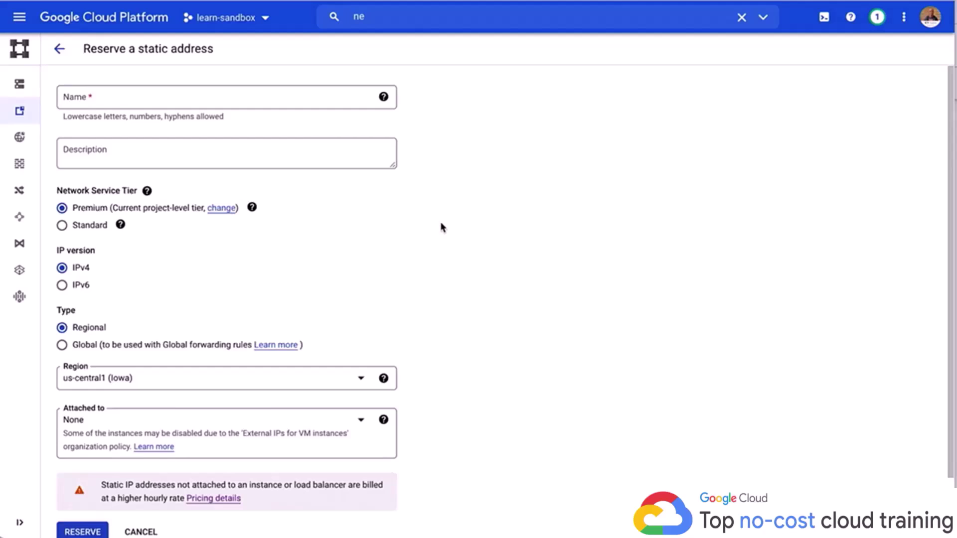
click(224, 96)
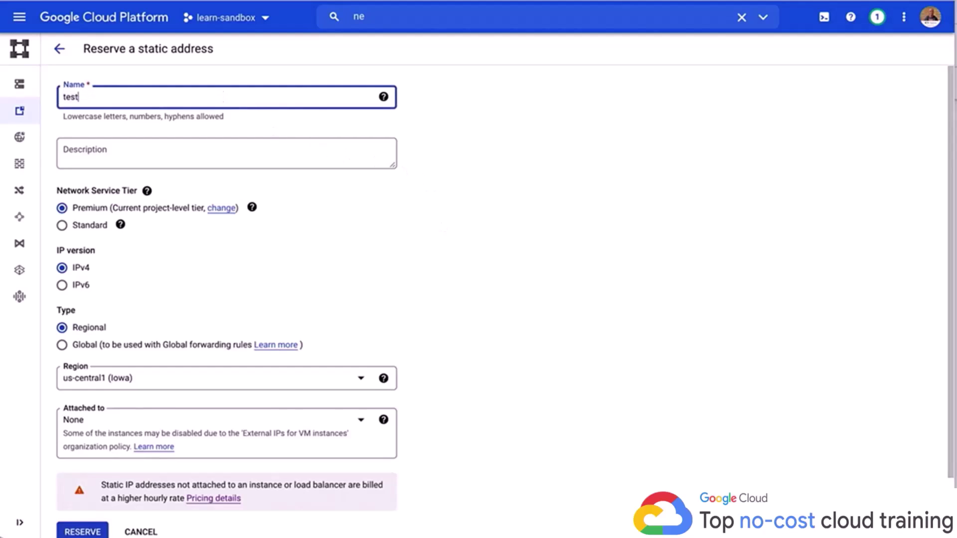
text(test-name)
click(568, 259)
Browse the region list, keeping us-central1, and set the address type to Global.
scroll(221, 308, down, 1)
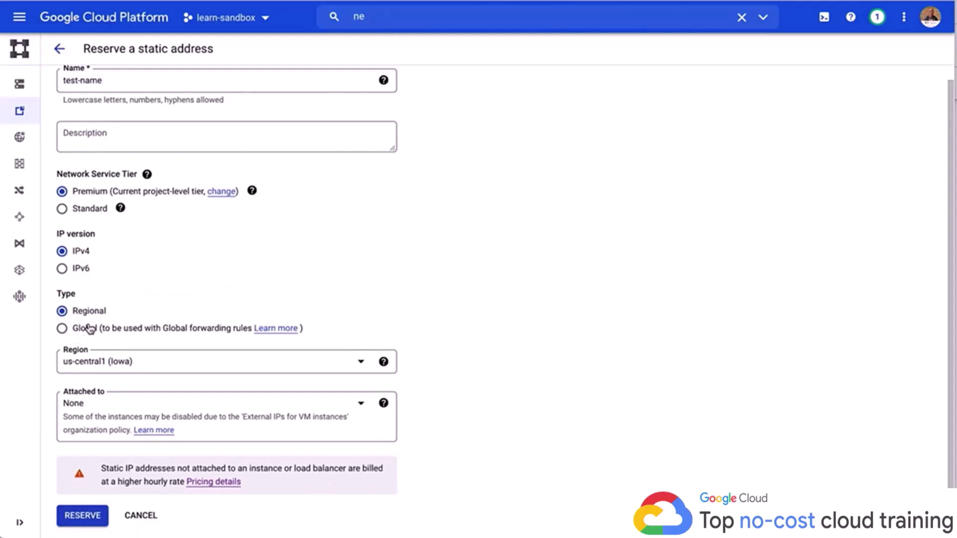
click(120, 363)
scroll(193, 390, down, 3)
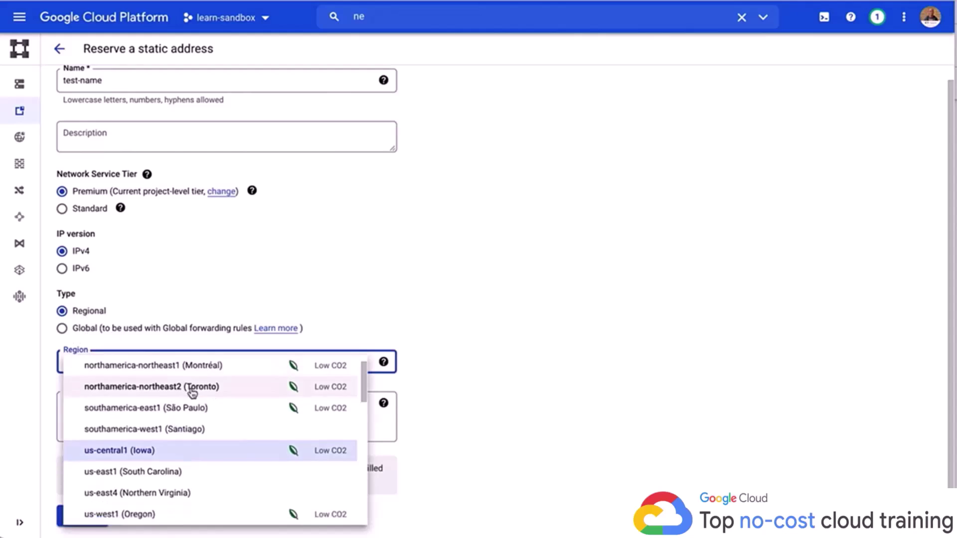
scroll(165, 464, down, 4)
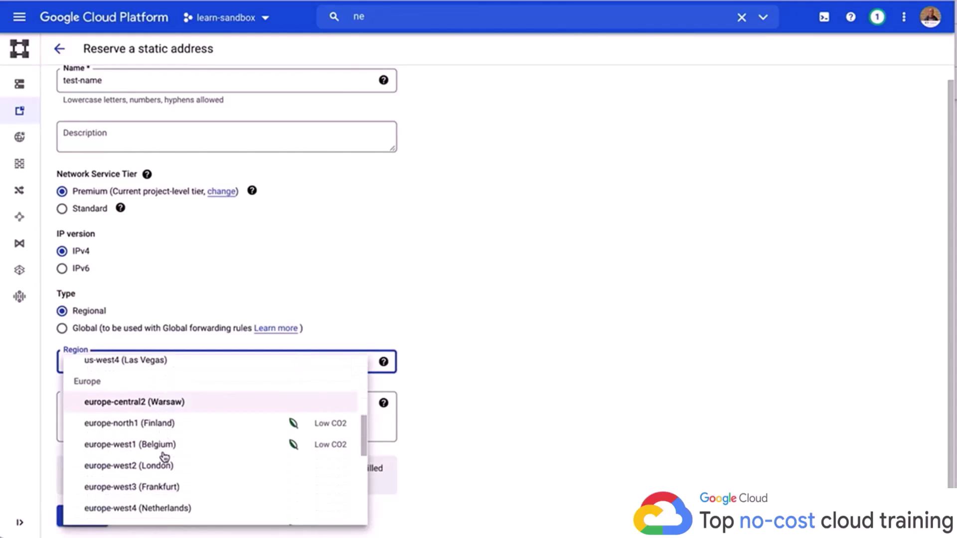
scroll(164, 458, up, 5)
scroll(160, 458, down, 2)
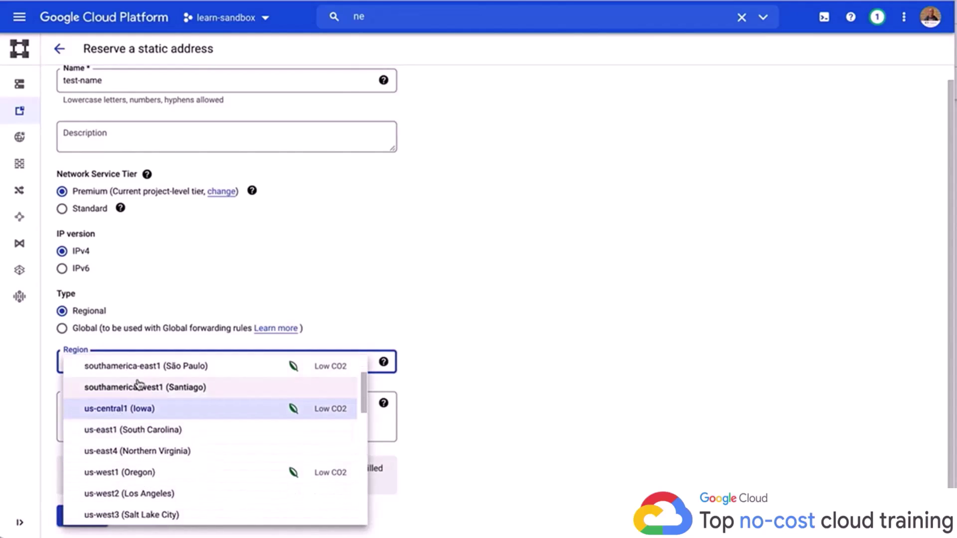
right_click(154, 430)
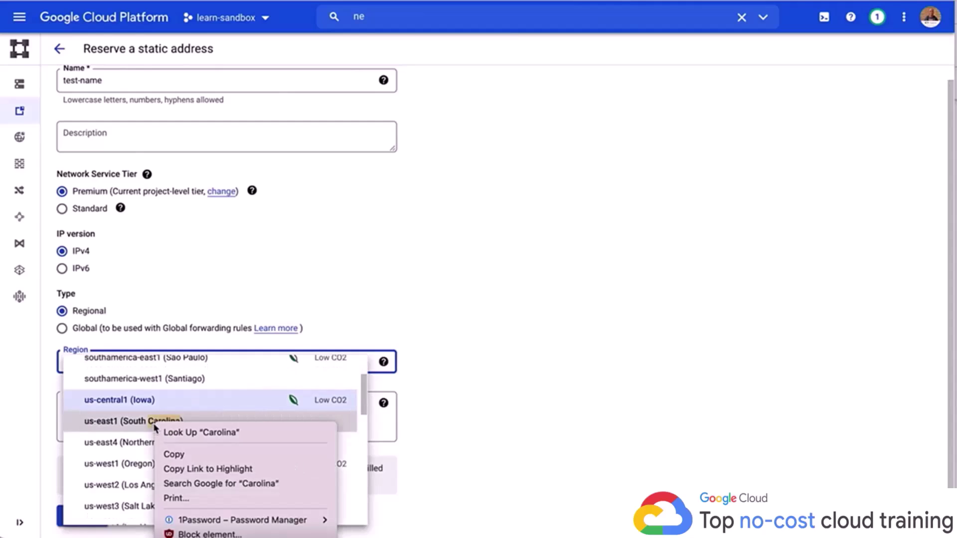
key(Escape)
click(188, 304)
click(95, 328)
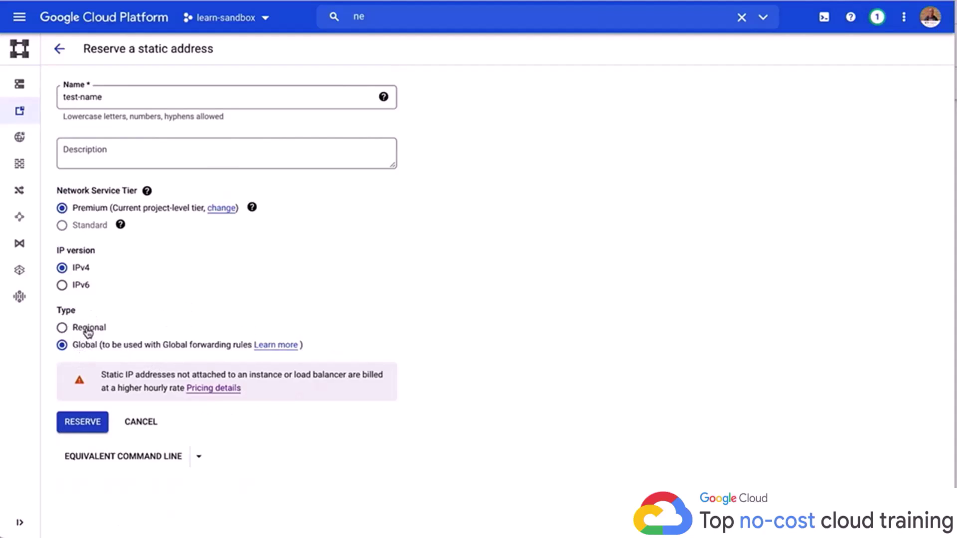
click(87, 332)
click(96, 346)
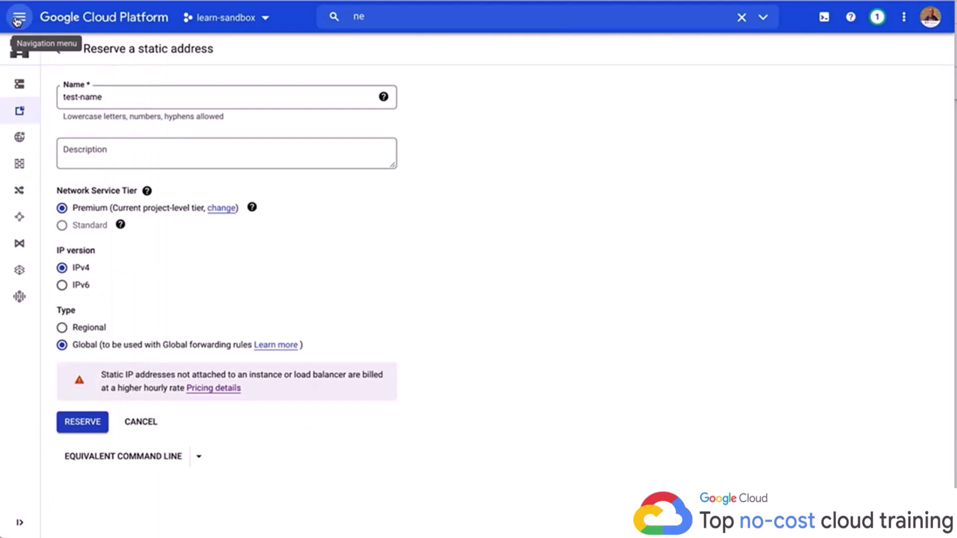
Search 'storage', open Cloud Storage and start creating a new bucket.
click(413, 18)
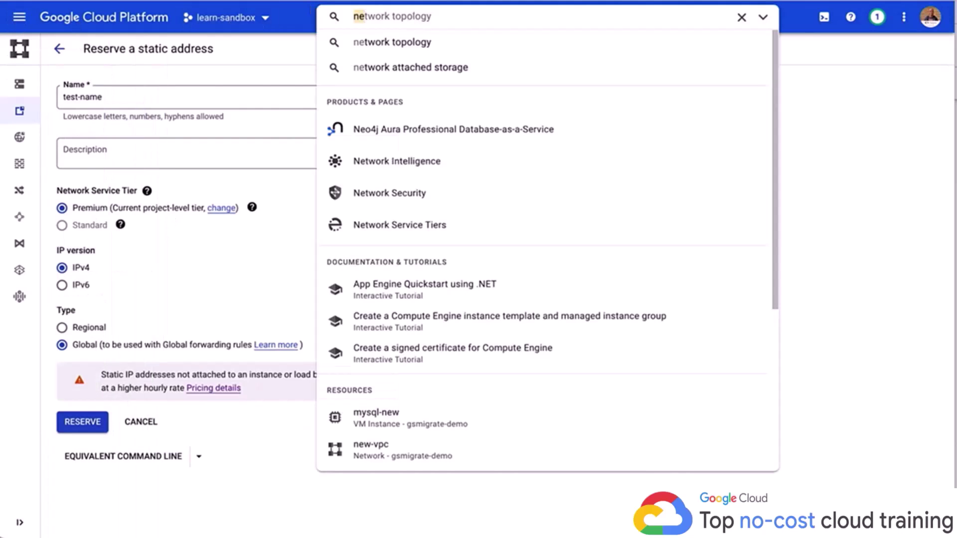
text(co)
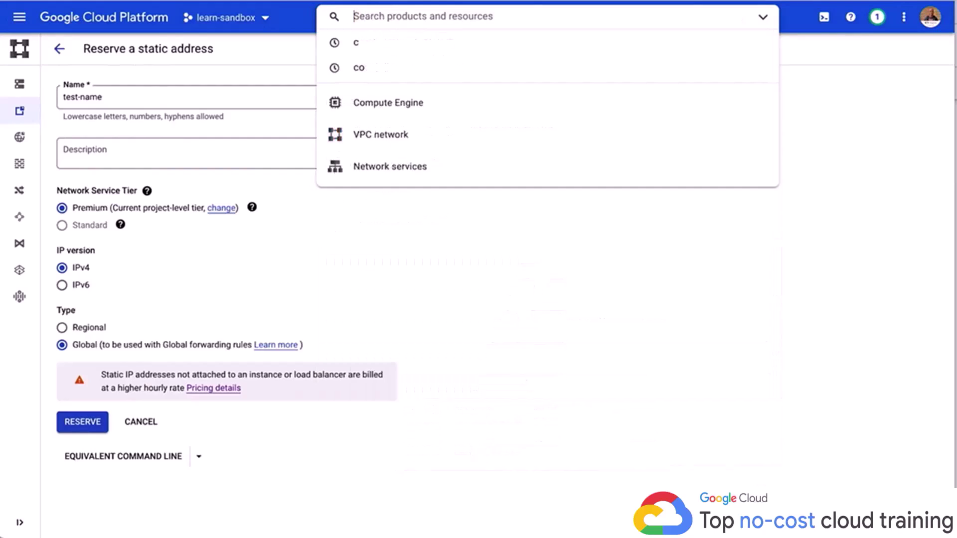
text(storage)
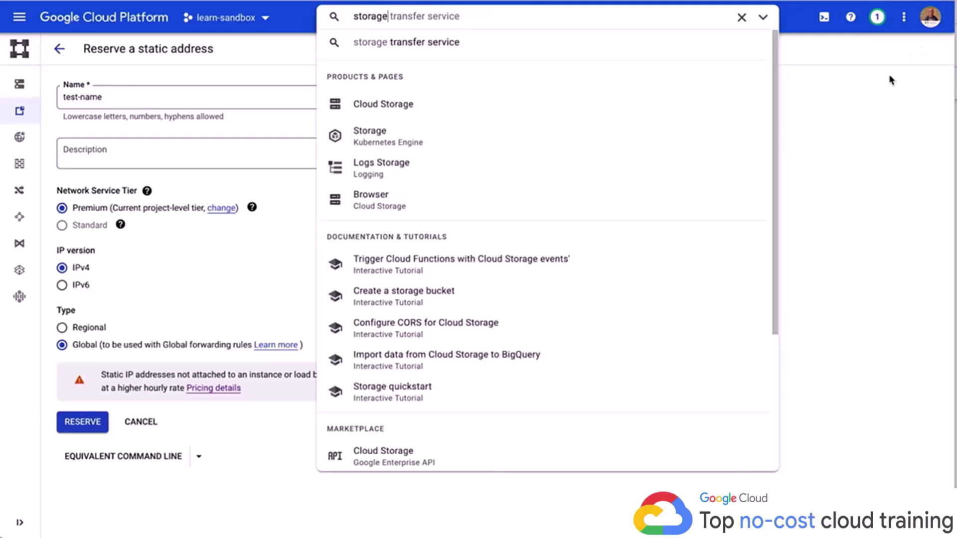
click(363, 109)
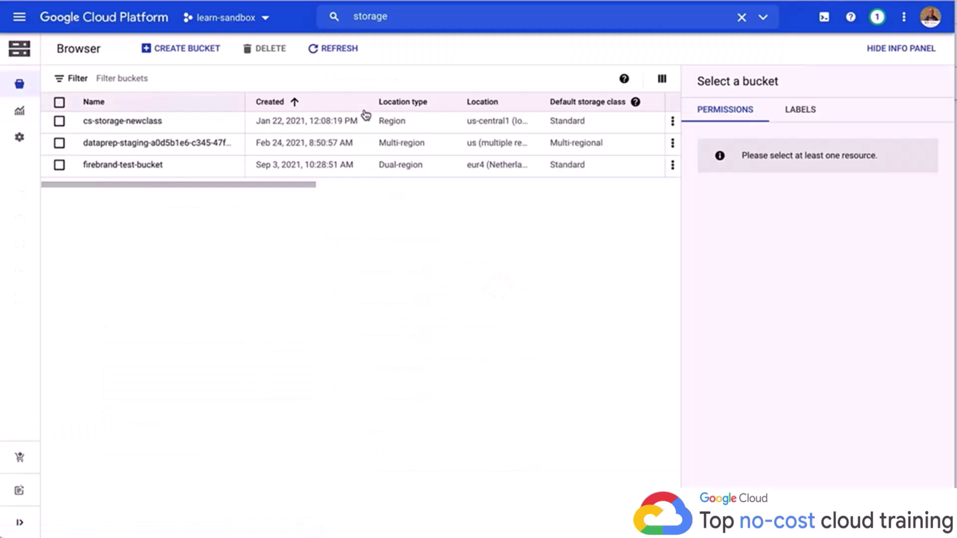
click(183, 56)
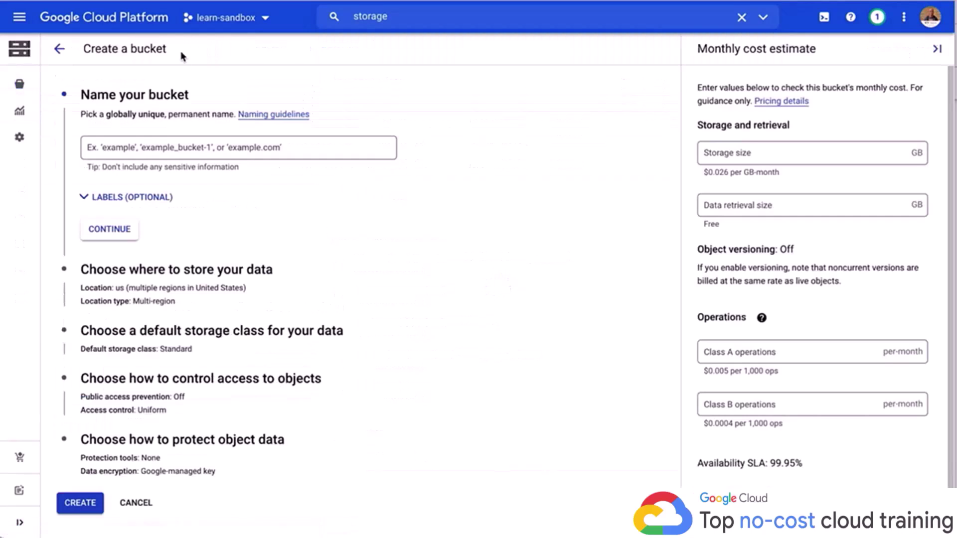
Compare multi-region and dual-region (nam4) locations, then store data in Region us-east1 (South Carolina).
click(132, 273)
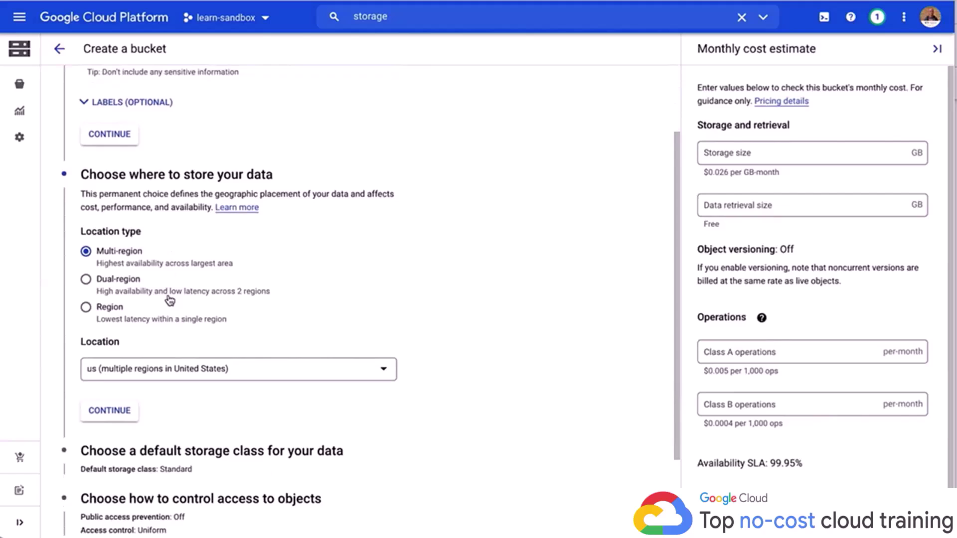
click(242, 382)
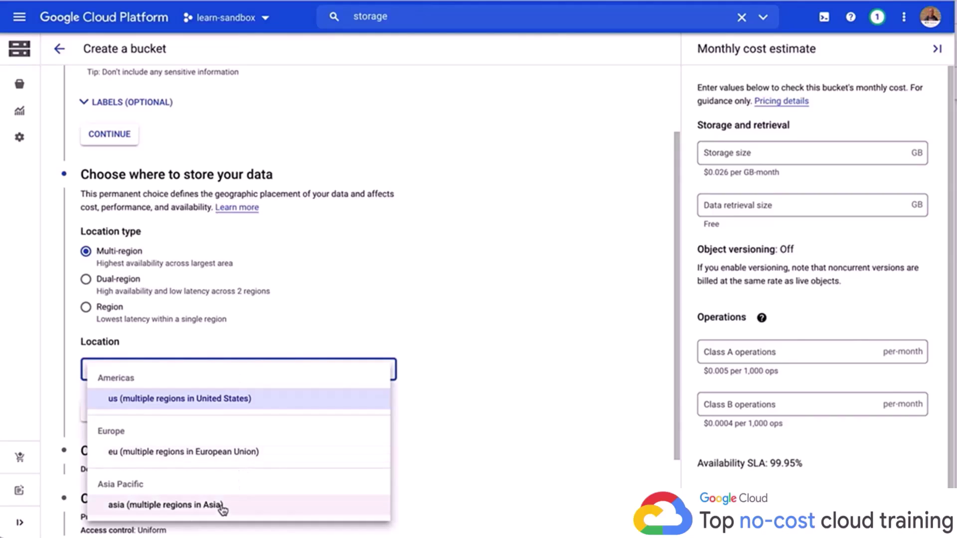
click(147, 278)
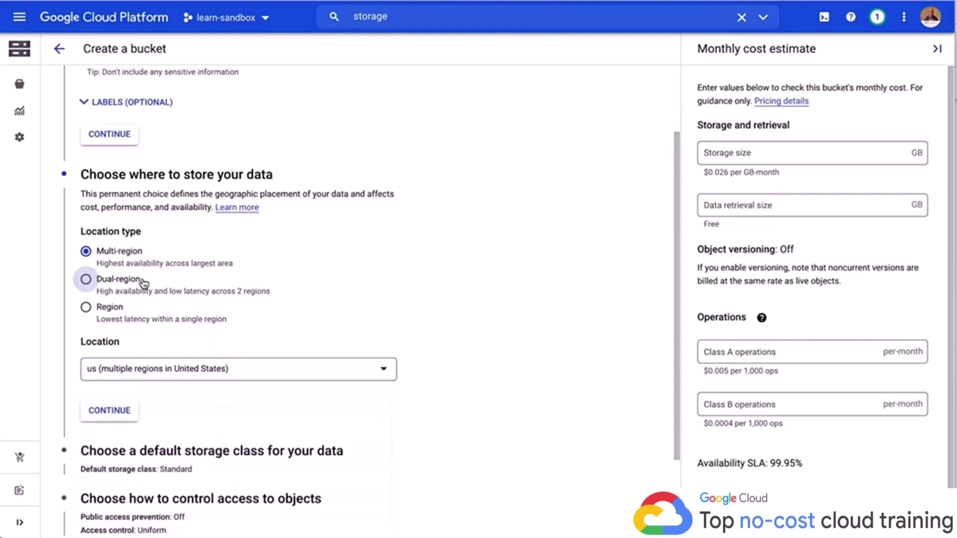
click(142, 280)
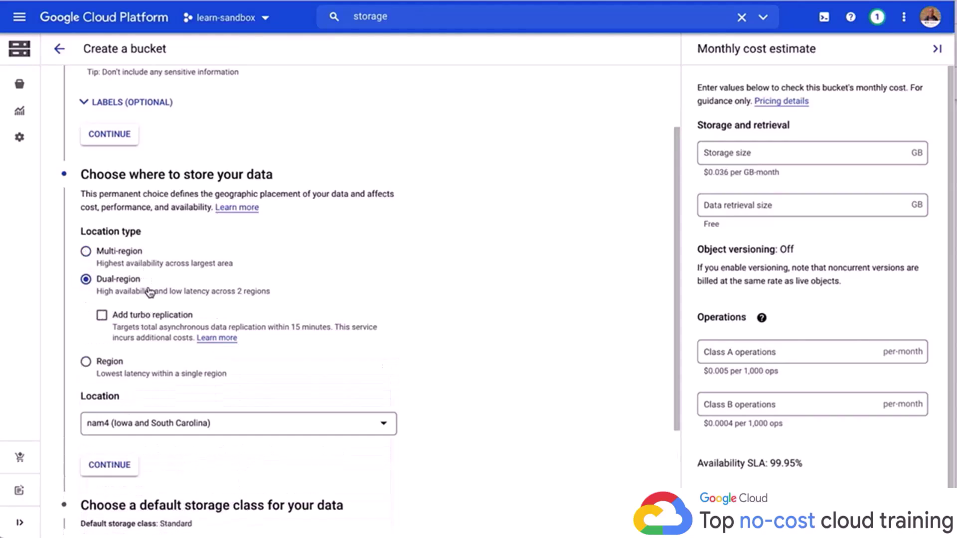
click(282, 421)
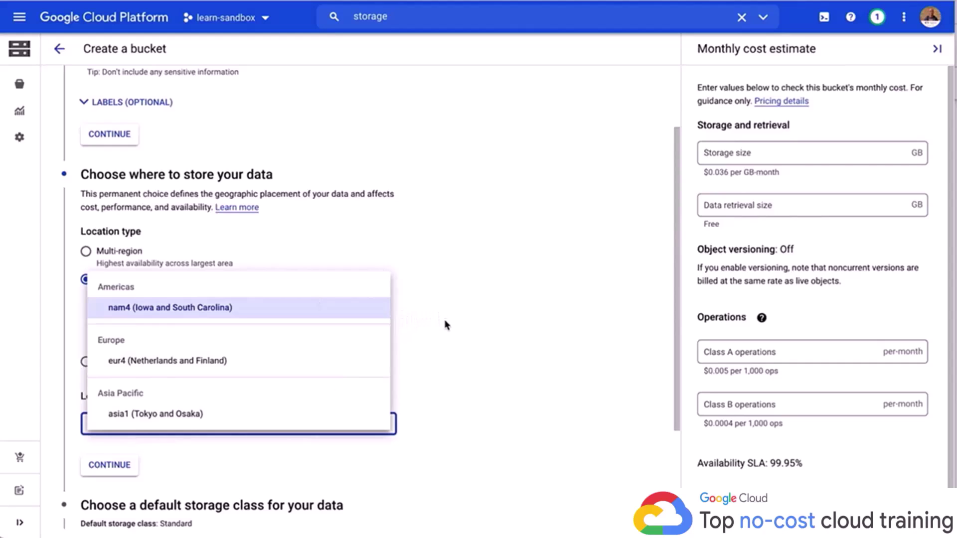
click(470, 316)
click(107, 363)
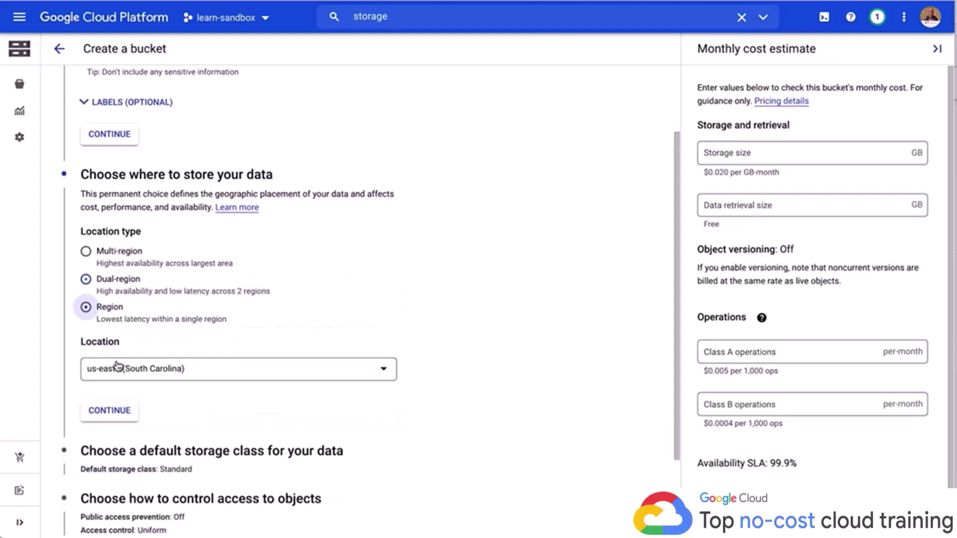
click(220, 374)
click(449, 292)
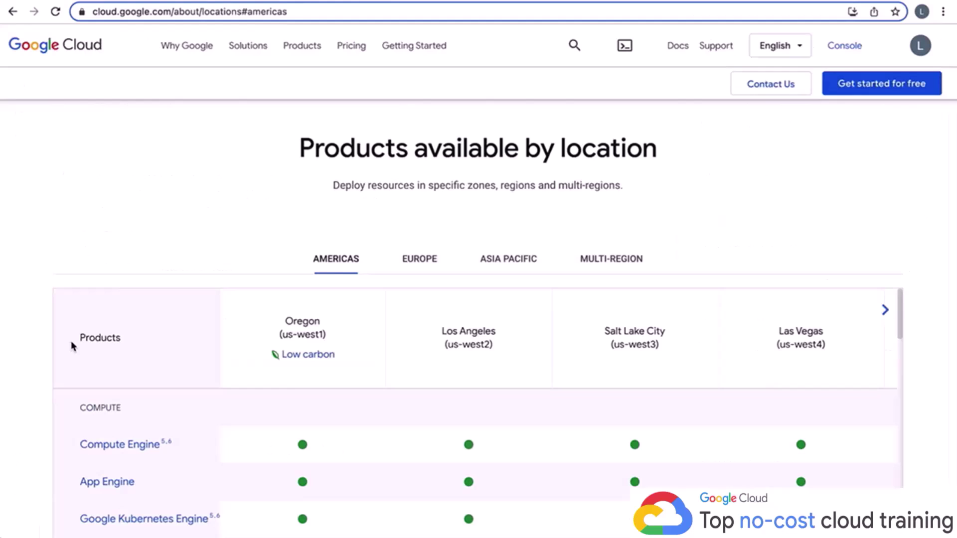
Scroll through the Americas product availability table down to the Global products section.
scroll(561, 255, up, 6)
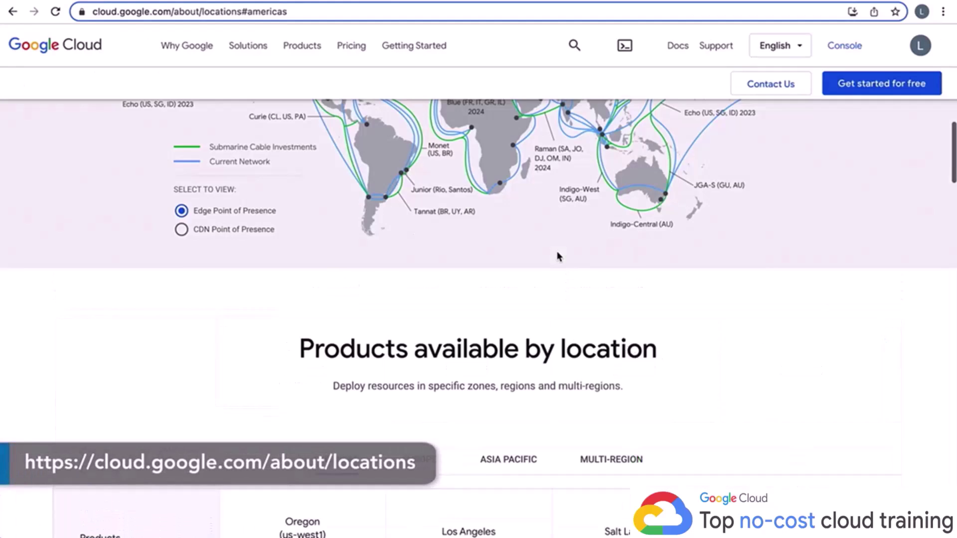
scroll(558, 256, down, 5)
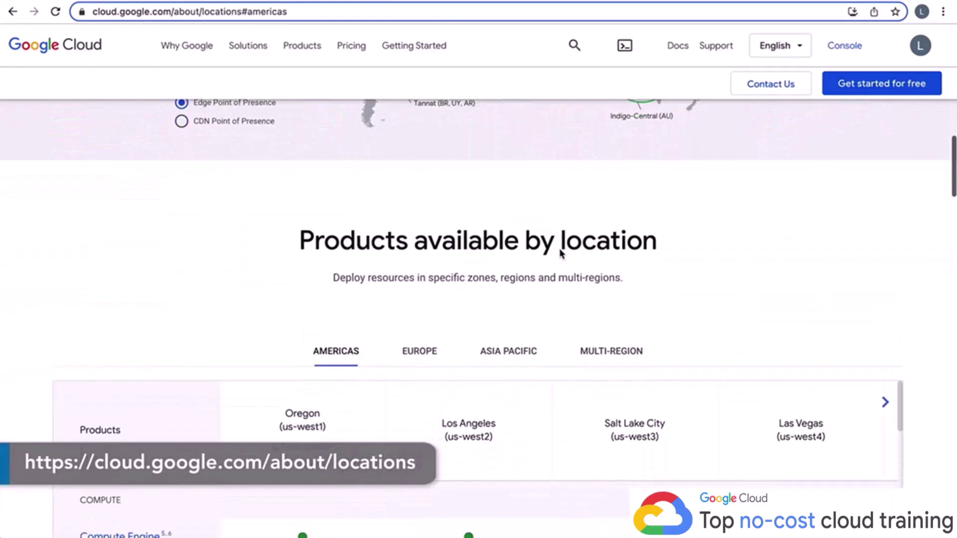
scroll(561, 253, down, 2)
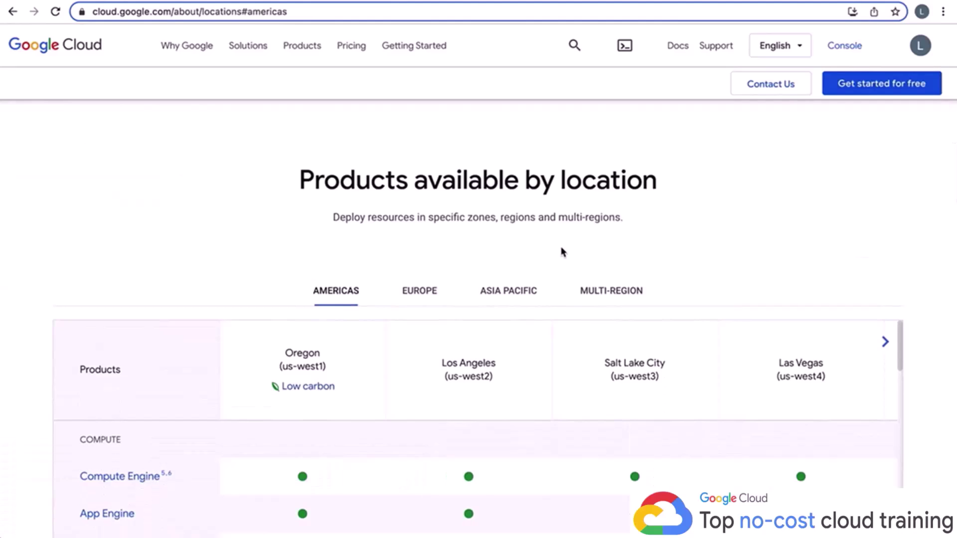
scroll(563, 251, down, 1)
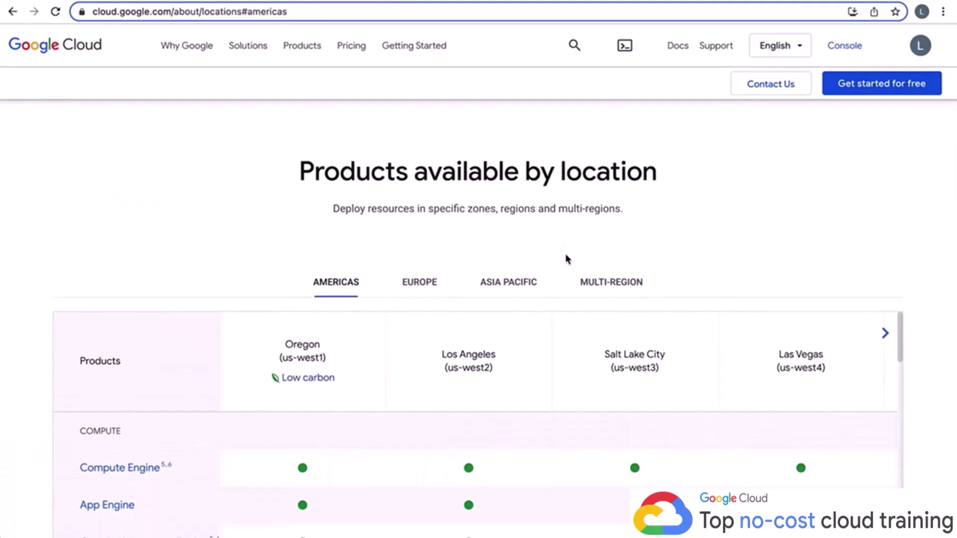
scroll(565, 258, down, 2)
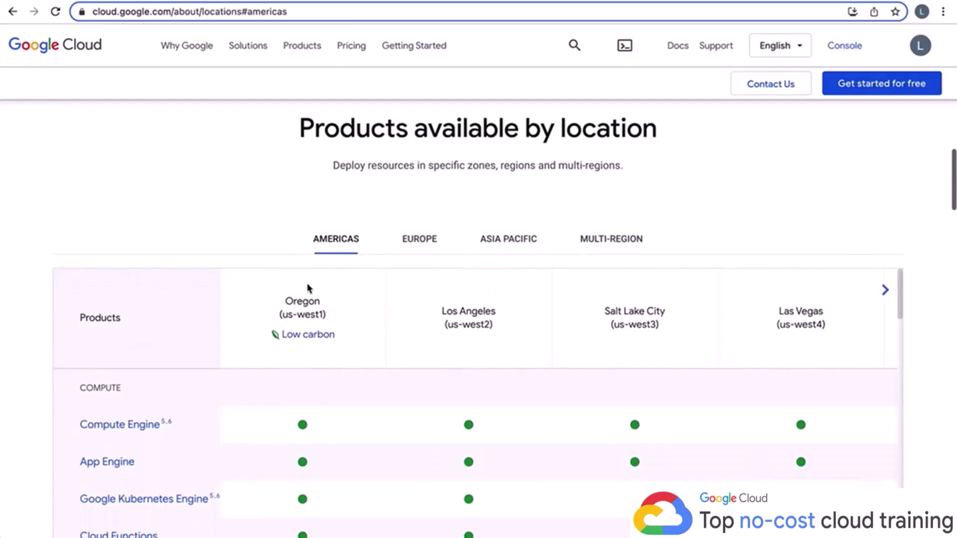
scroll(461, 279, down, 2)
scroll(748, 374, up, 2)
scroll(865, 406, down, 3)
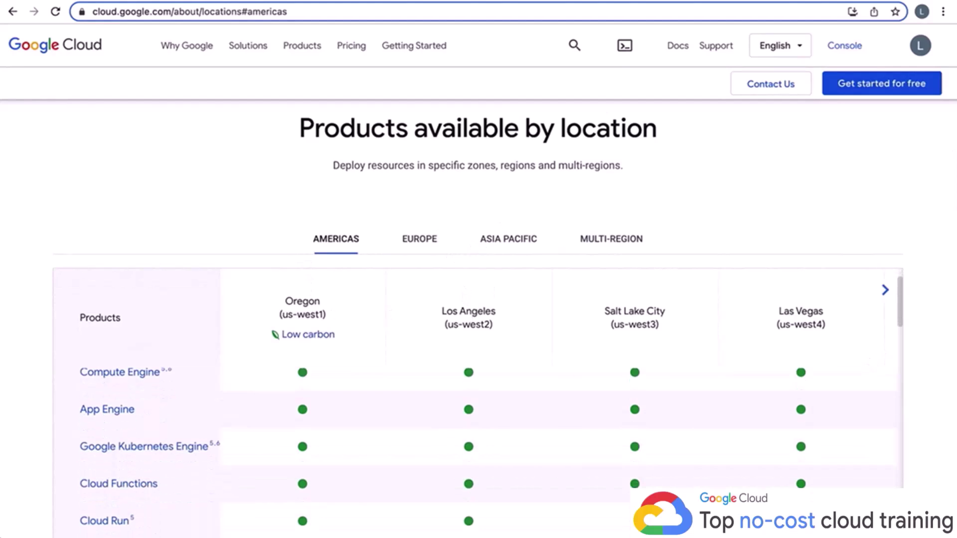
scroll(915, 227, down, 1)
scroll(915, 227, down, 4)
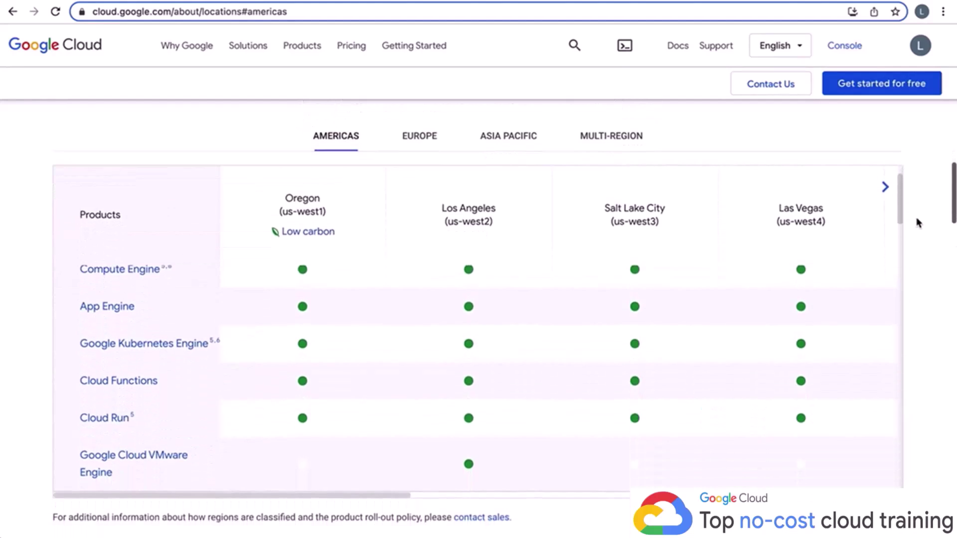
scroll(344, 449, down, 1)
scroll(319, 438, up, 1)
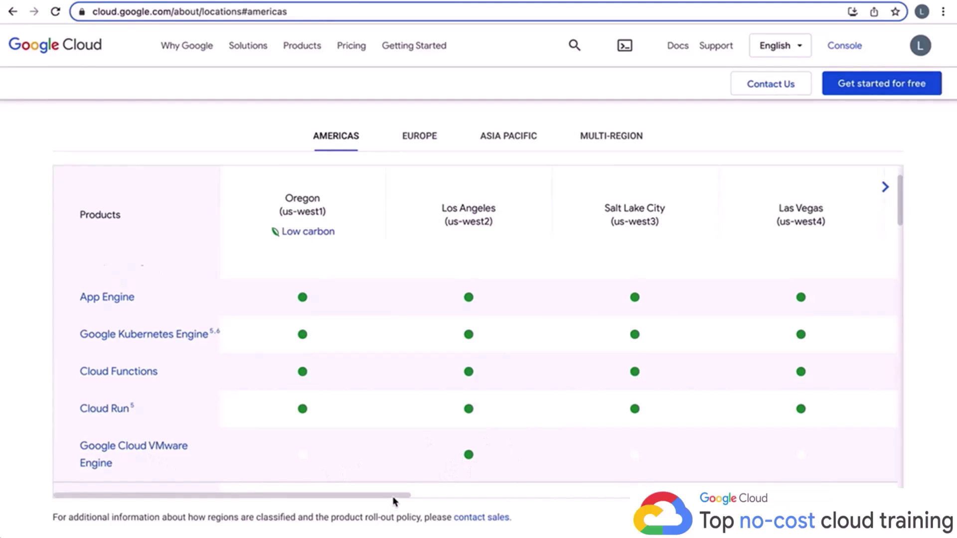
drag(393, 504, 339, 493)
scroll(410, 339, down, 1)
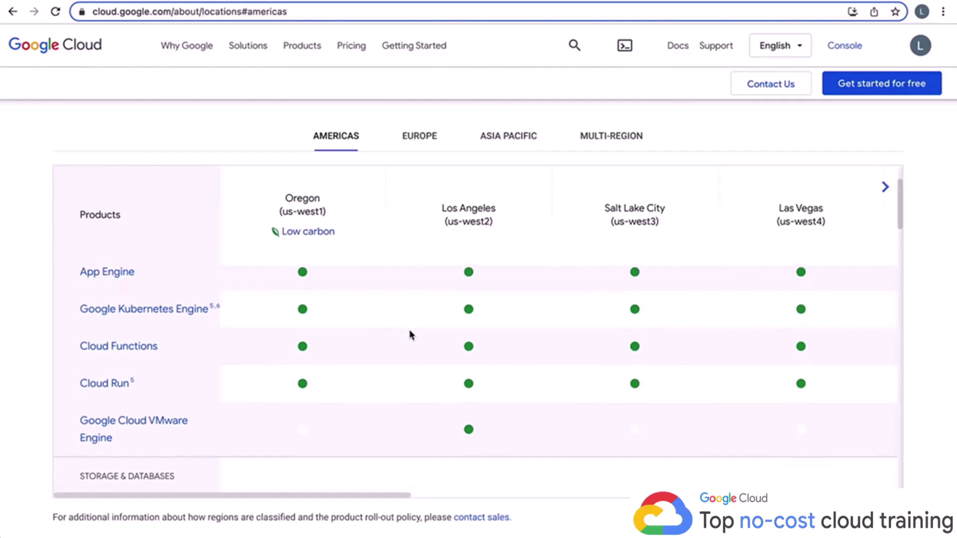
scroll(411, 335, down, 3)
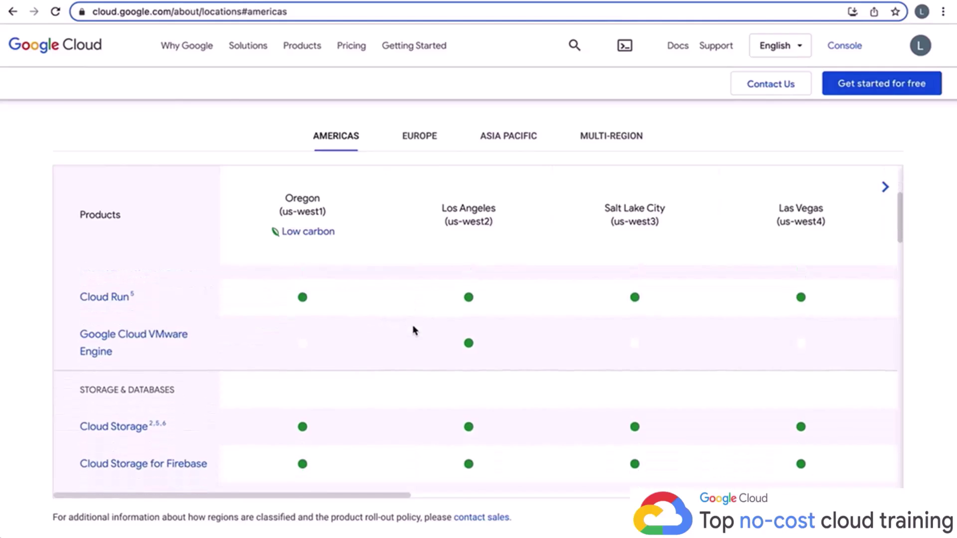
scroll(412, 330, down, 3)
scroll(938, 302, down, 3)
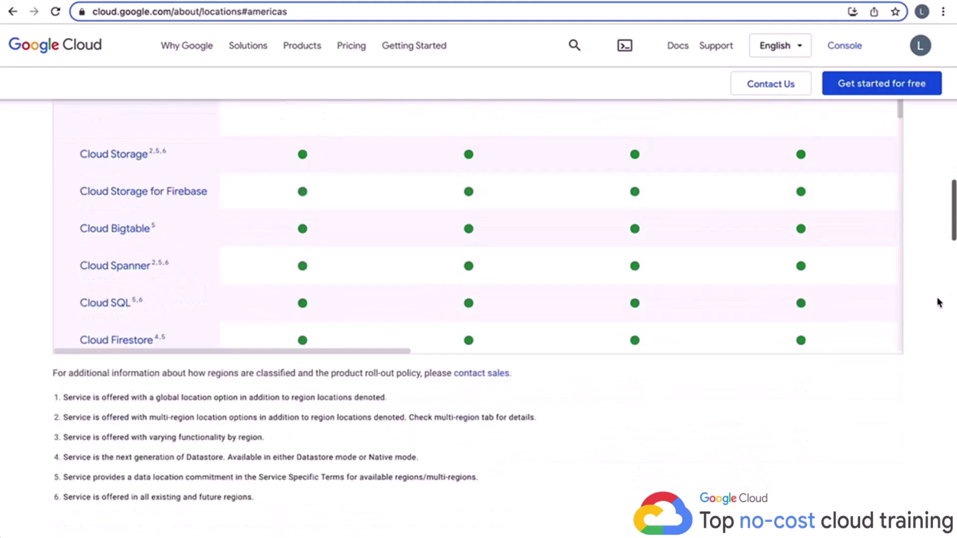
scroll(938, 302, down, 8)
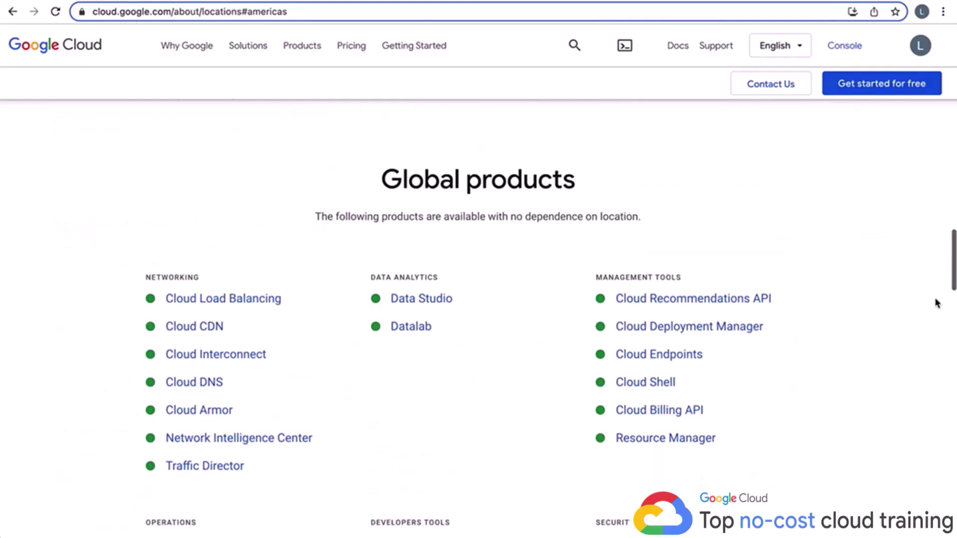
scroll(936, 302, down, 2)
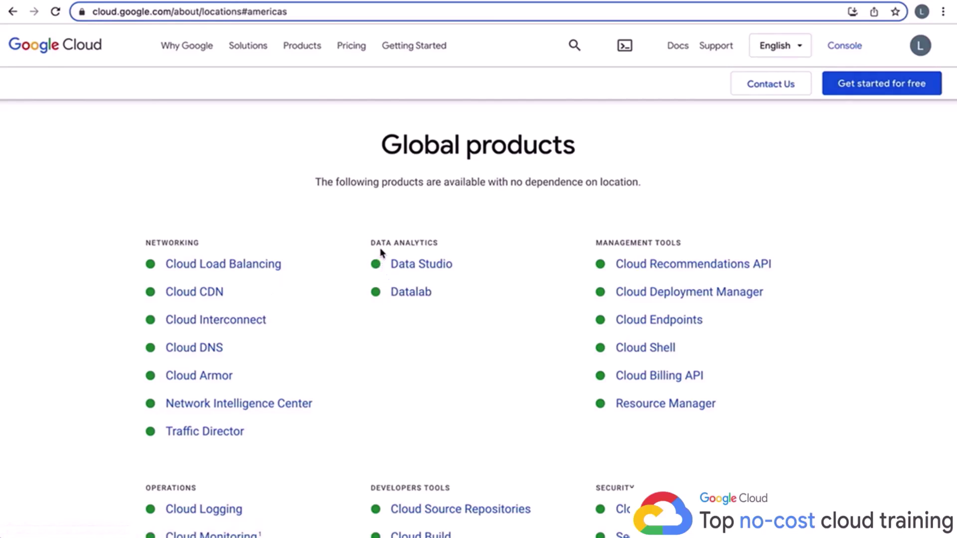
scroll(478, 305, down, 2)
scroll(478, 305, down, 2)
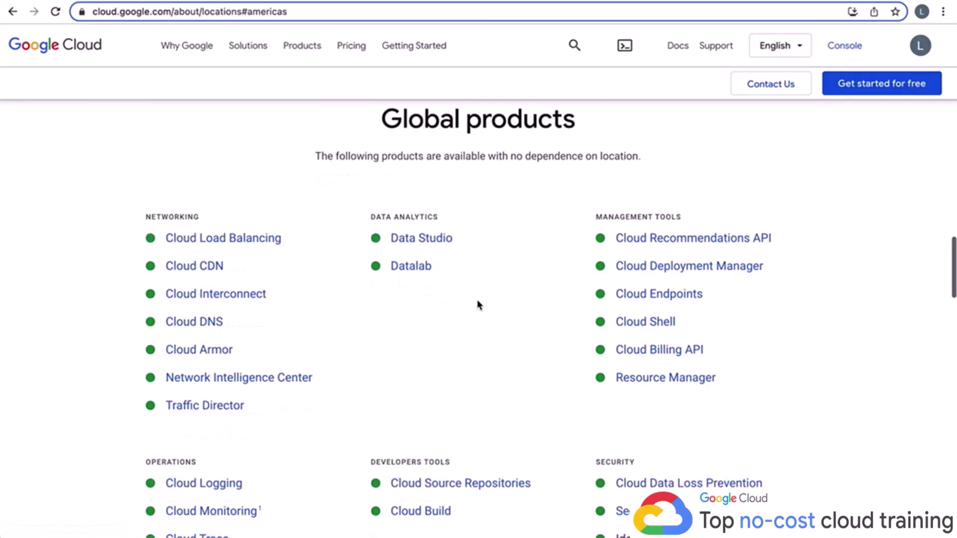
scroll(593, 339, down, 3)
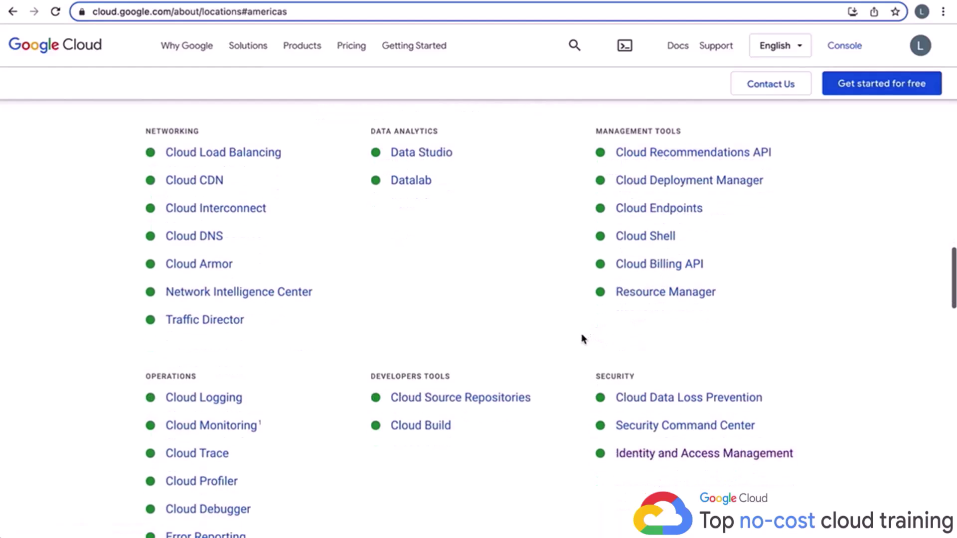
scroll(402, 403, down, 5)
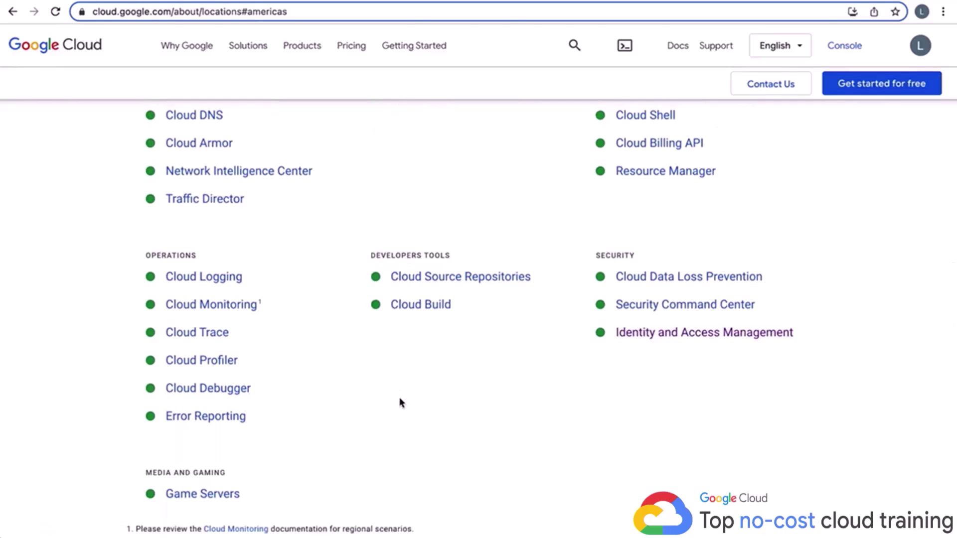
scroll(402, 404, down, 10)
scroll(398, 397, up, 14)
scroll(402, 395, up, 20)
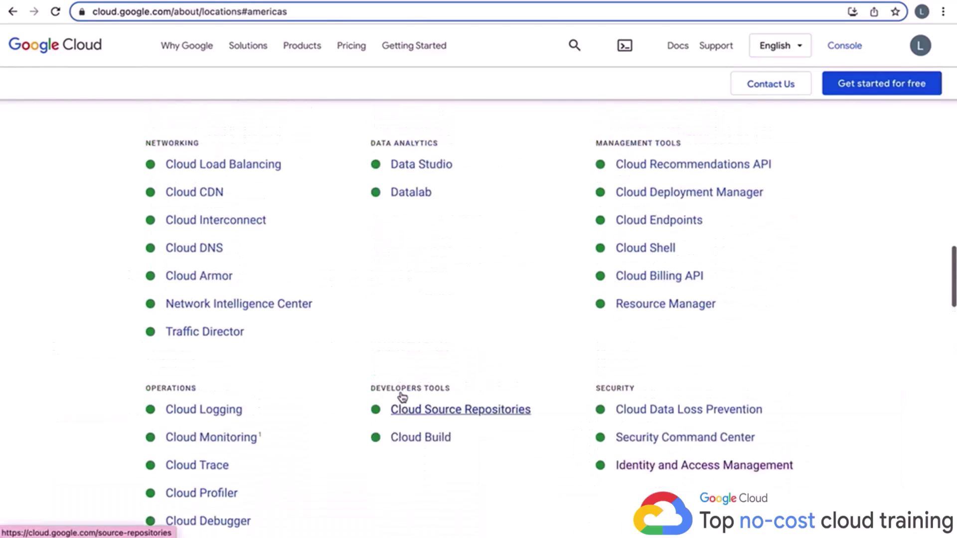
scroll(406, 391, up, 5)
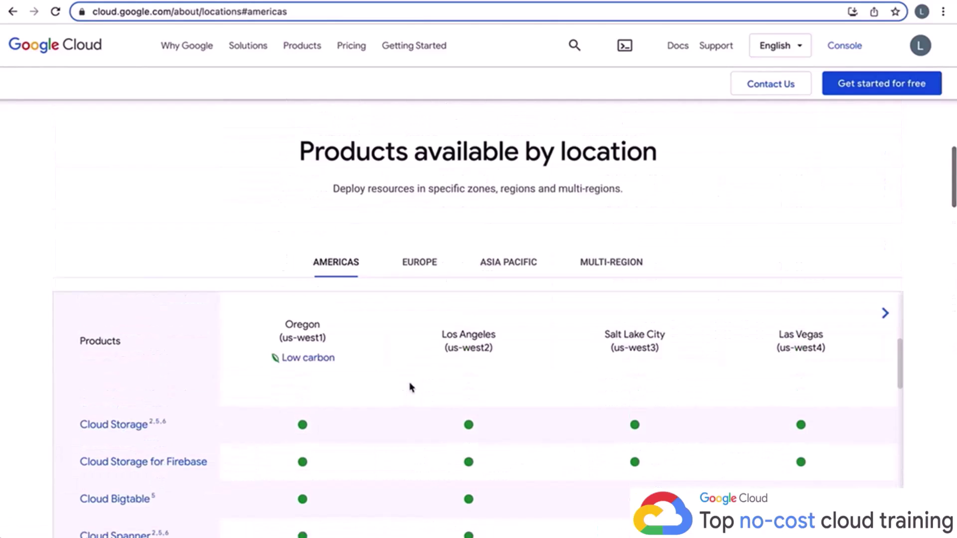
scroll(548, 247, down, 1)
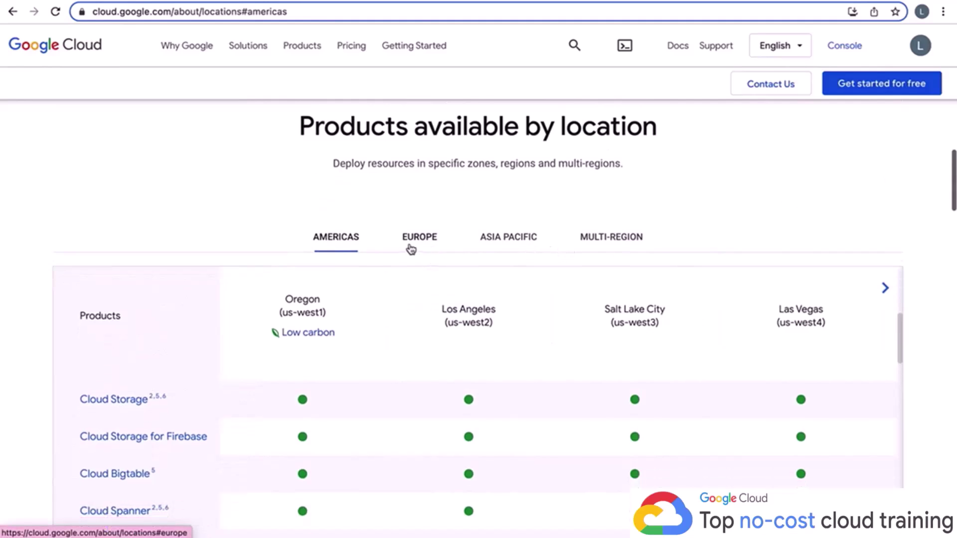
Show the MULTI-REGION tab and scroll through its product availability rows.
click(618, 240)
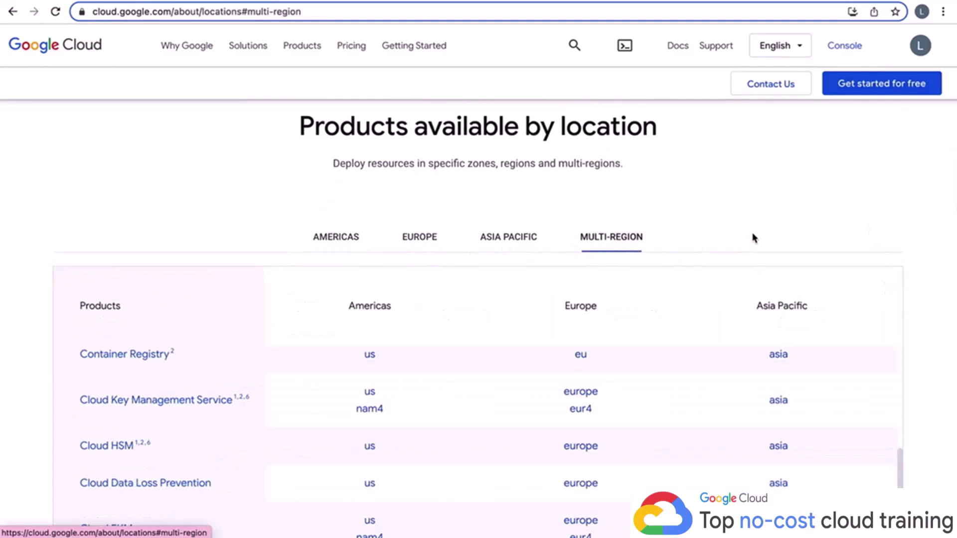
scroll(752, 237, down, 3)
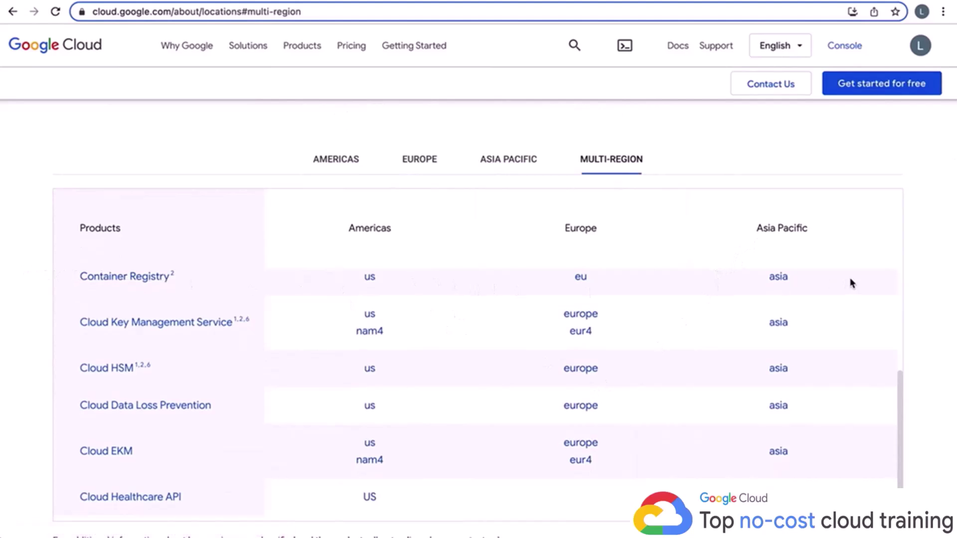
scroll(85, 353, down, 2)
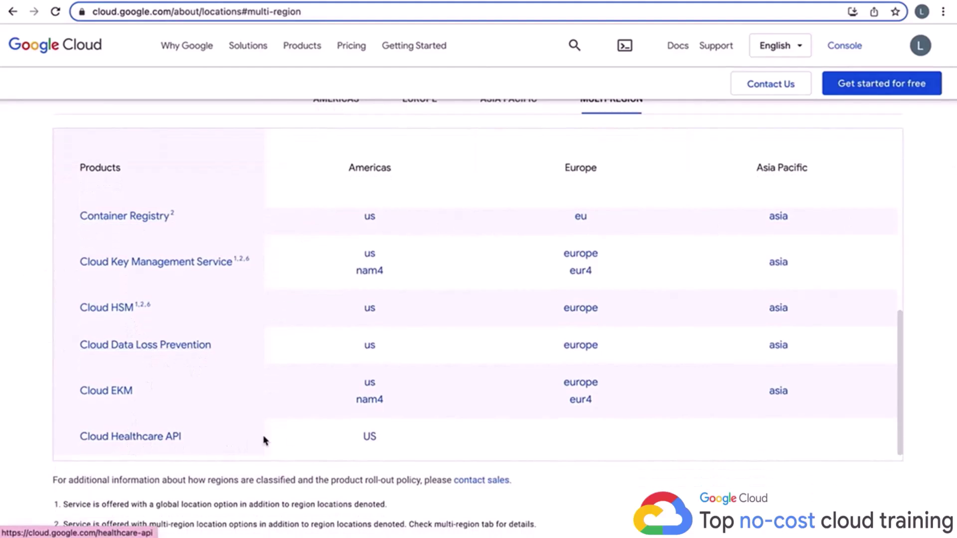
scroll(381, 431, up, 1)
scroll(381, 431, down, 2)
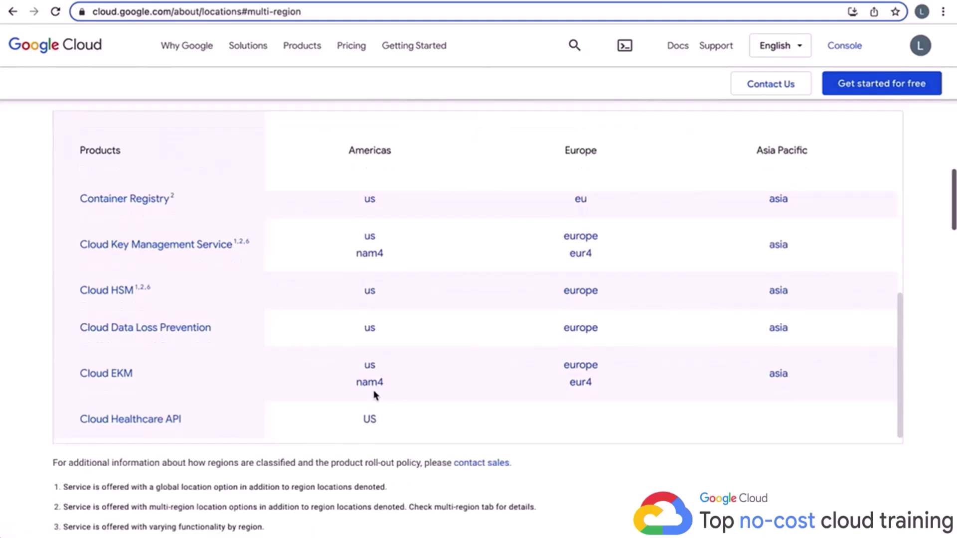
scroll(373, 394, up, 5)
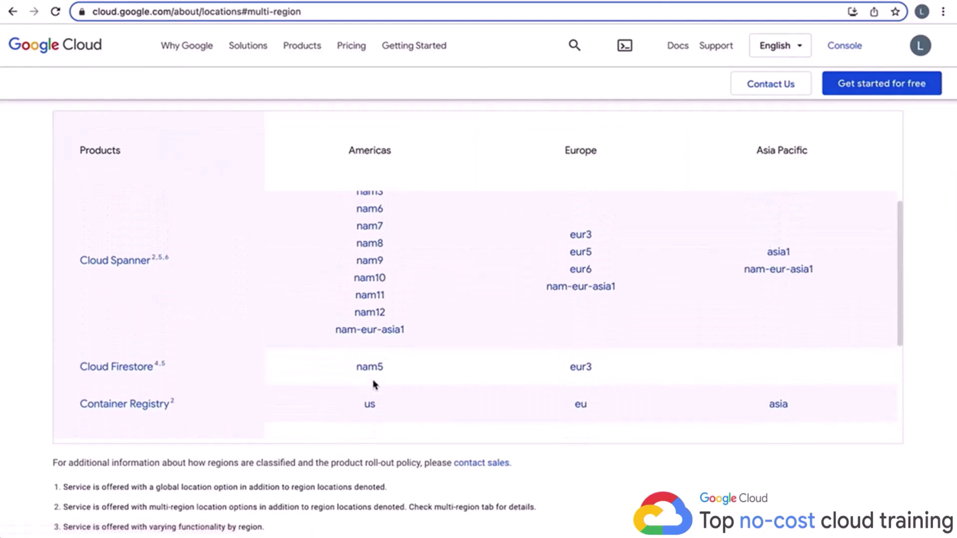
scroll(224, 297, up, 1)
scroll(282, 309, up, 1)
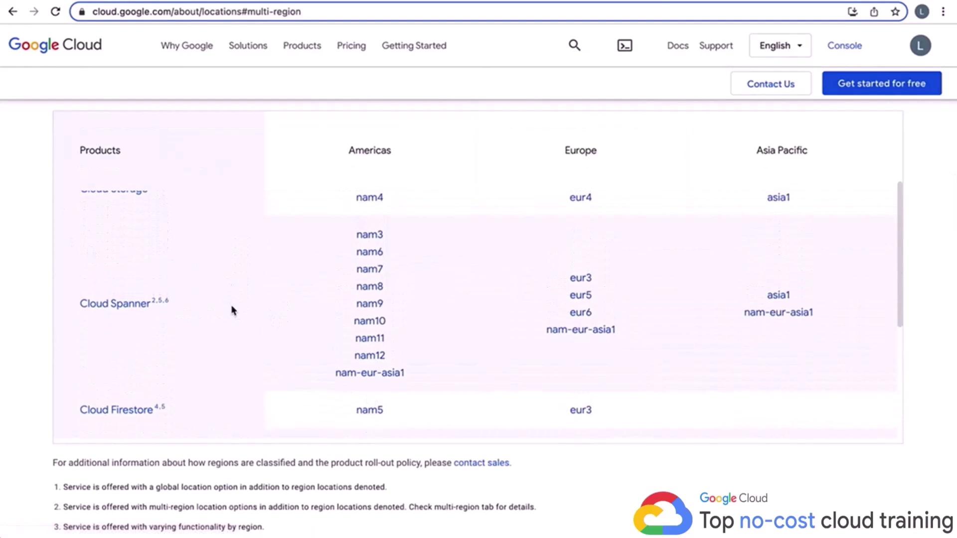
scroll(231, 310, up, 2)
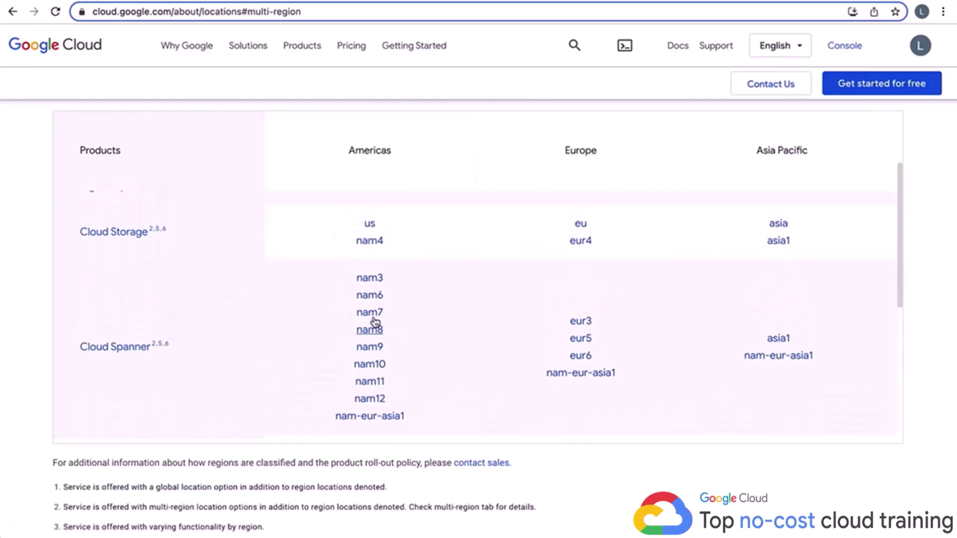
scroll(373, 327, up, 1)
scroll(119, 269, up, 2)
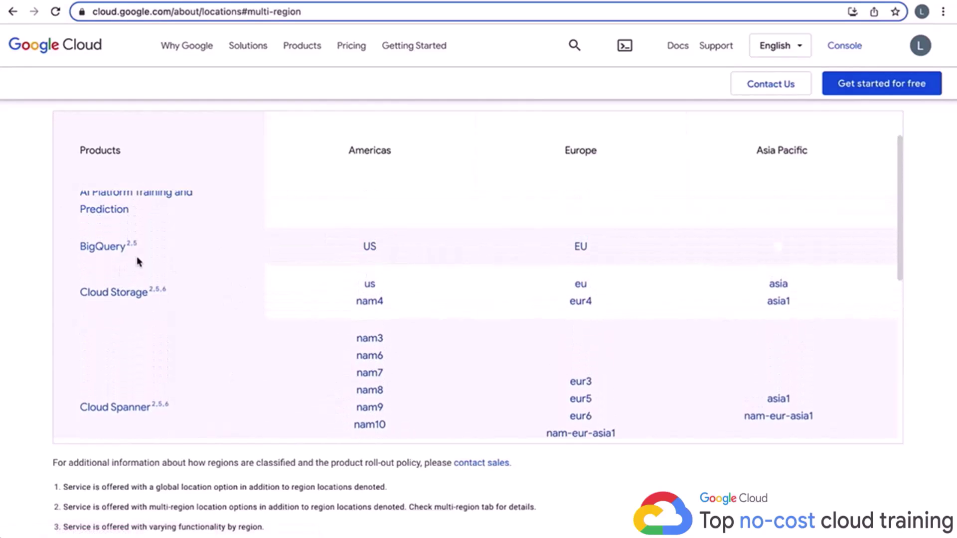
scroll(139, 279, up, 1)
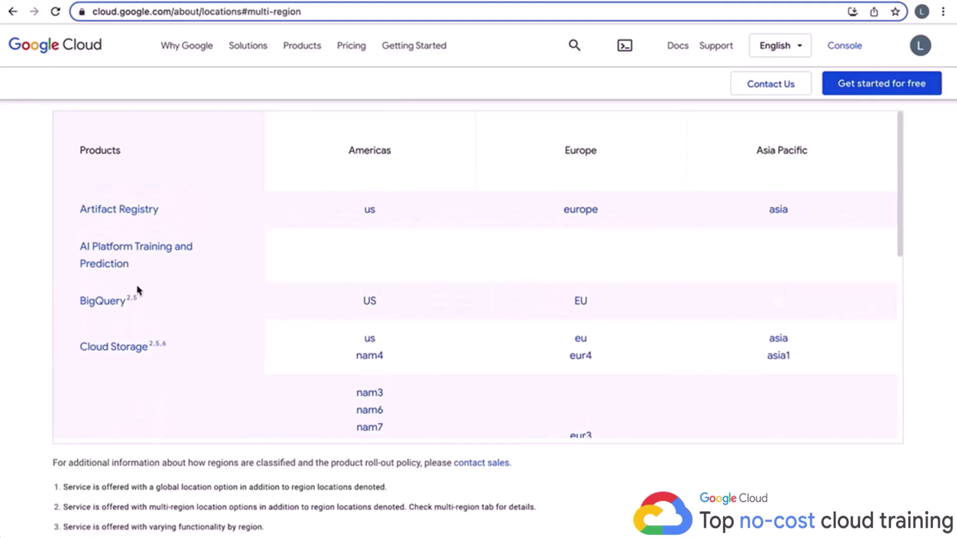
scroll(376, 252, up, 4)
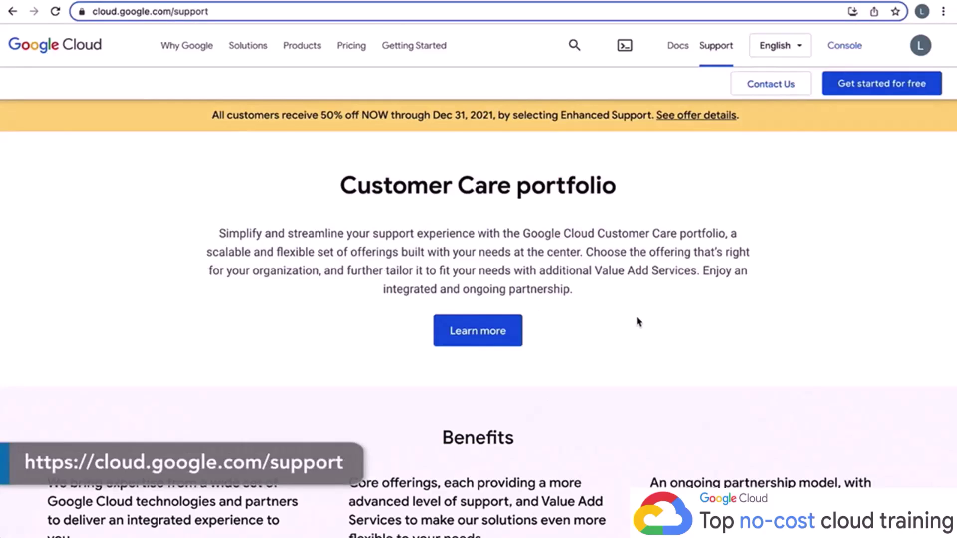
Scroll the support page down to the Basic, Standard ($29/month + 3%), Enhanced and Premium cards.
scroll(636, 316, down, 1)
scroll(636, 322, up, 1)
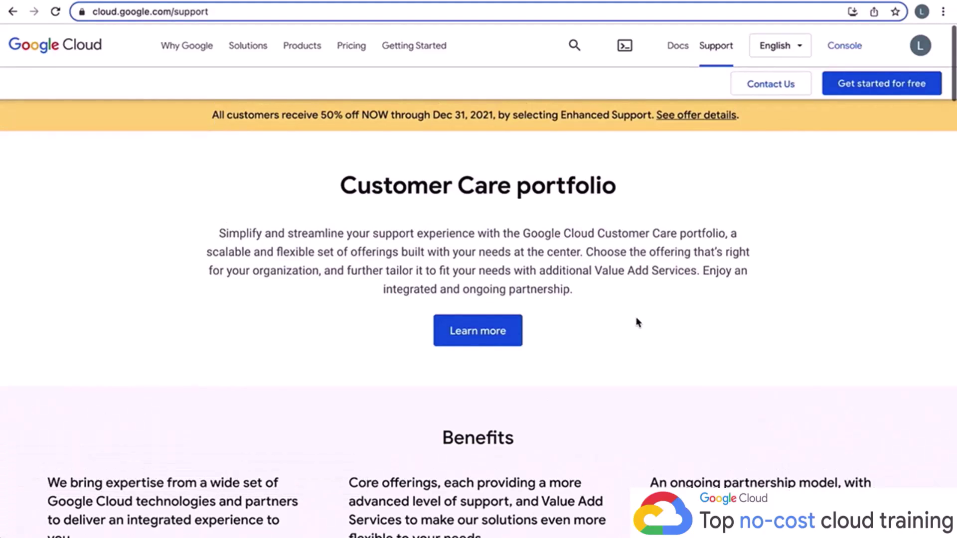
scroll(588, 308, down, 2)
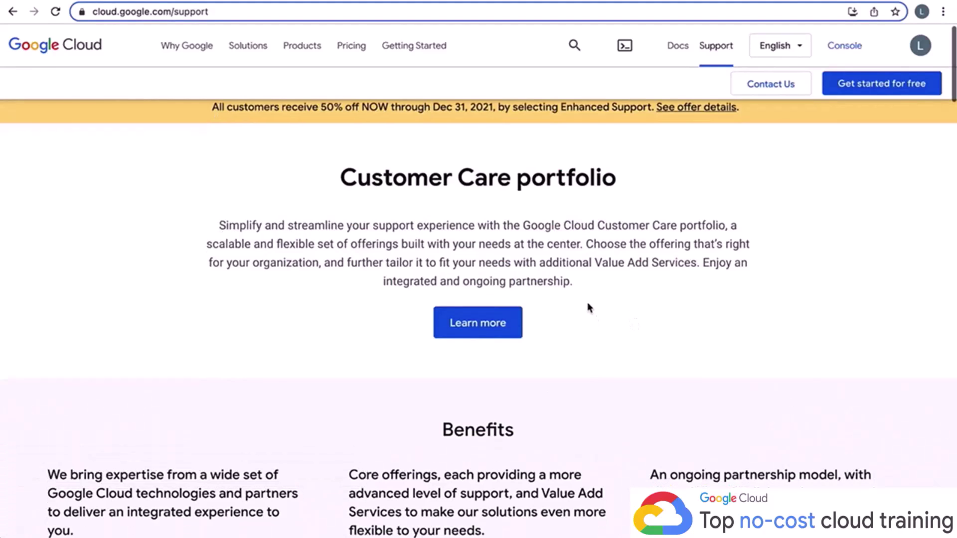
scroll(588, 307, down, 8)
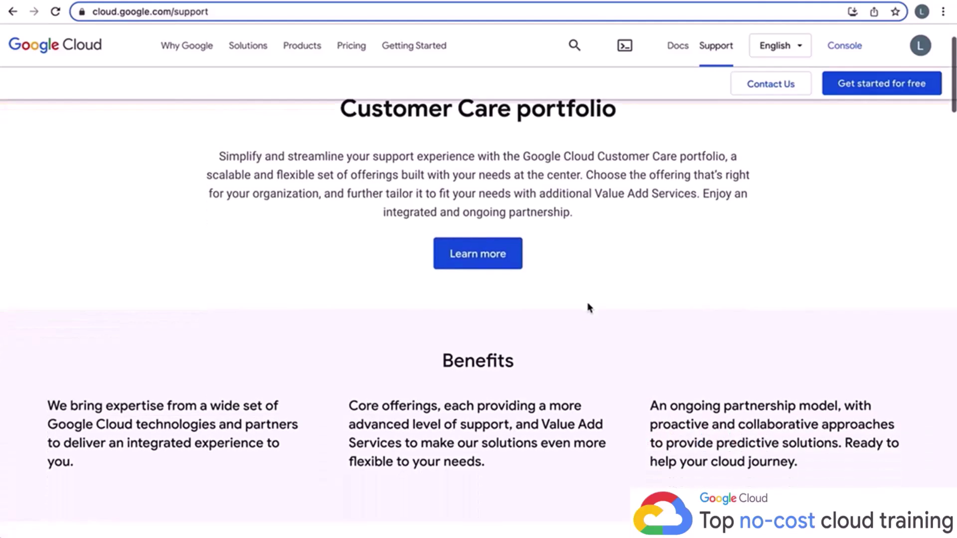
scroll(588, 305, down, 3)
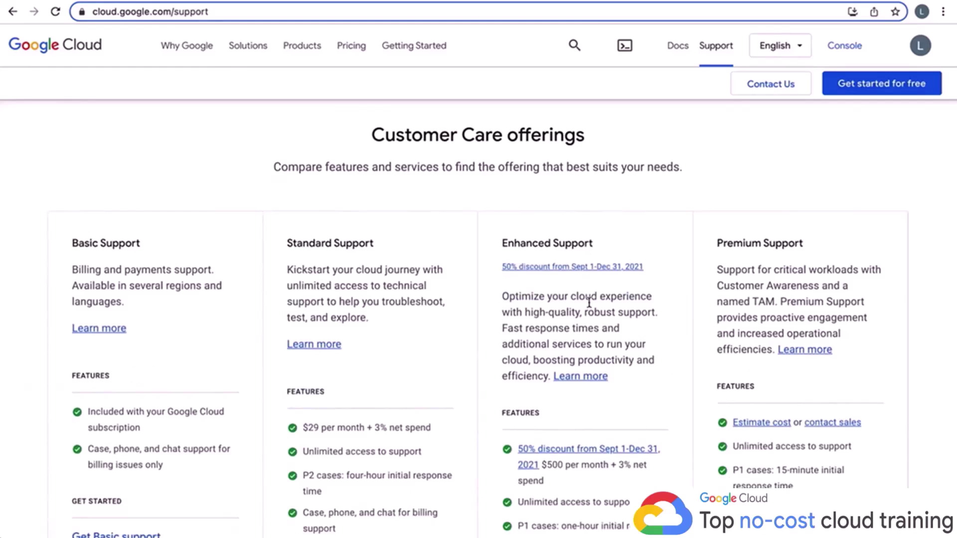
scroll(634, 279, down, 1)
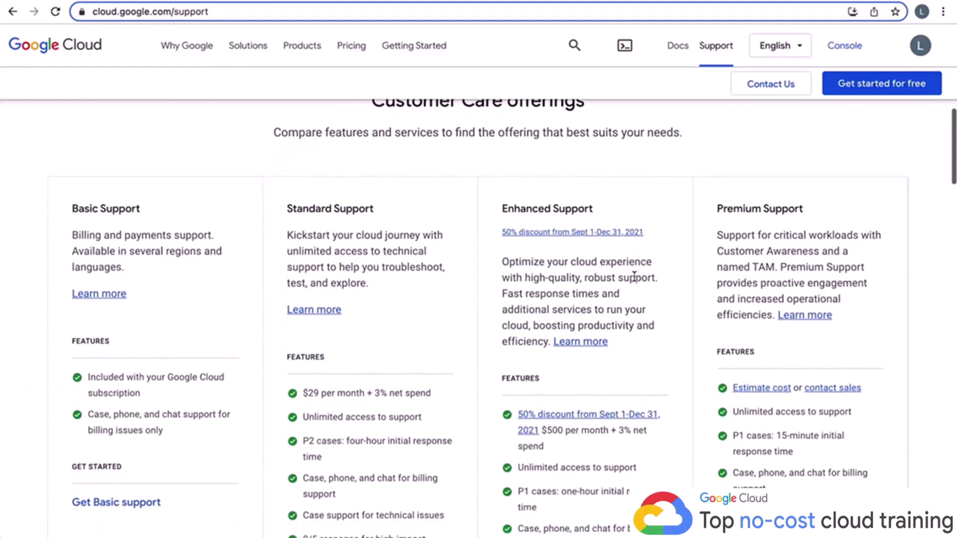
scroll(634, 277, down, 2)
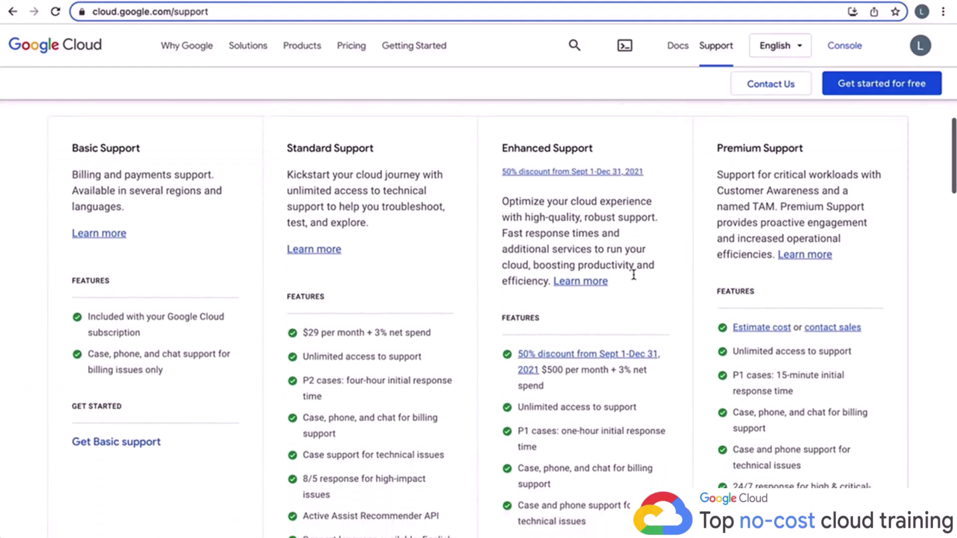
scroll(633, 275, down, 1)
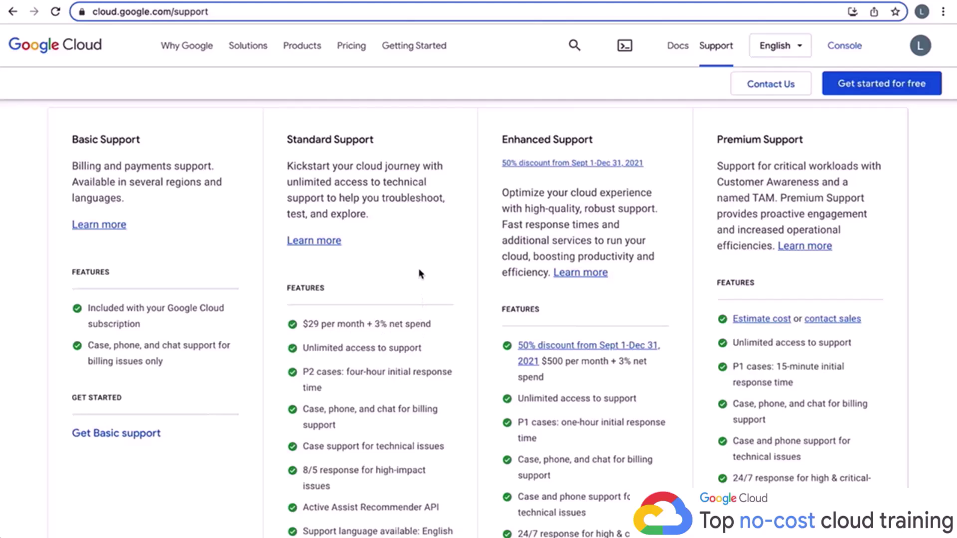
scroll(410, 254, down, 2)
scroll(409, 261, down, 3)
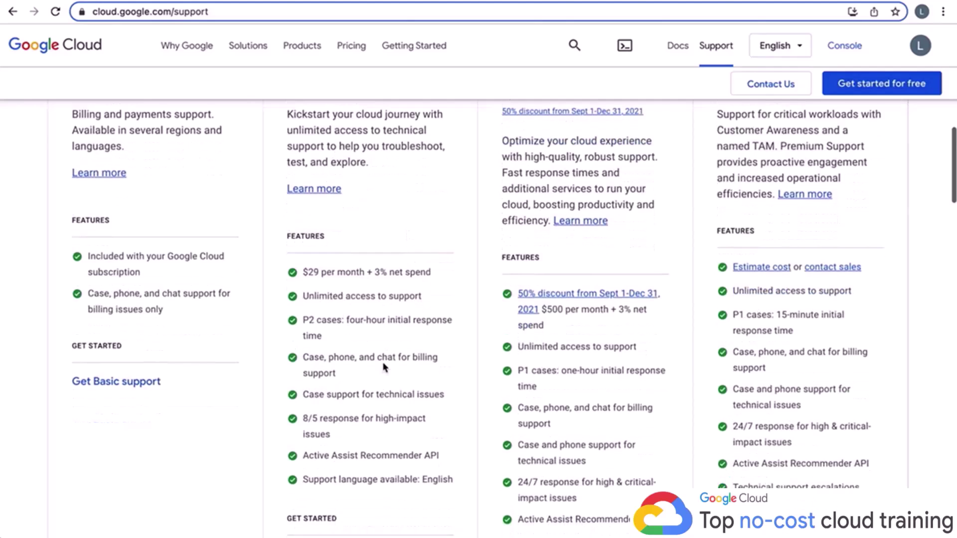